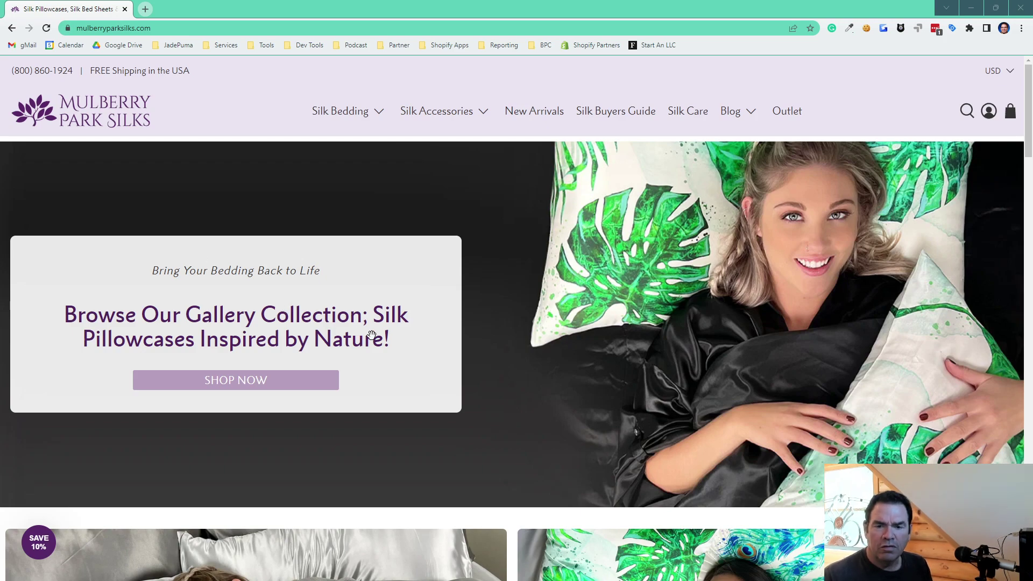
# Inspect the Mulberry Park Silks home page in a maximized DevTools window and display its network requests
pyautogui.scroll(-3, 377, 334)
pyautogui.scroll(3, 310, 266)
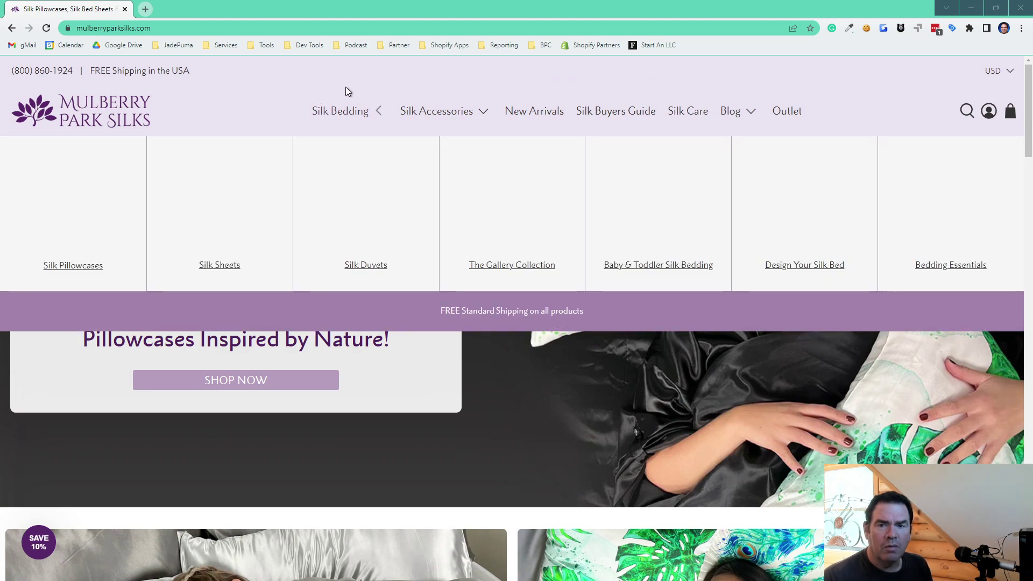
pyautogui.rightClick(365, 83)
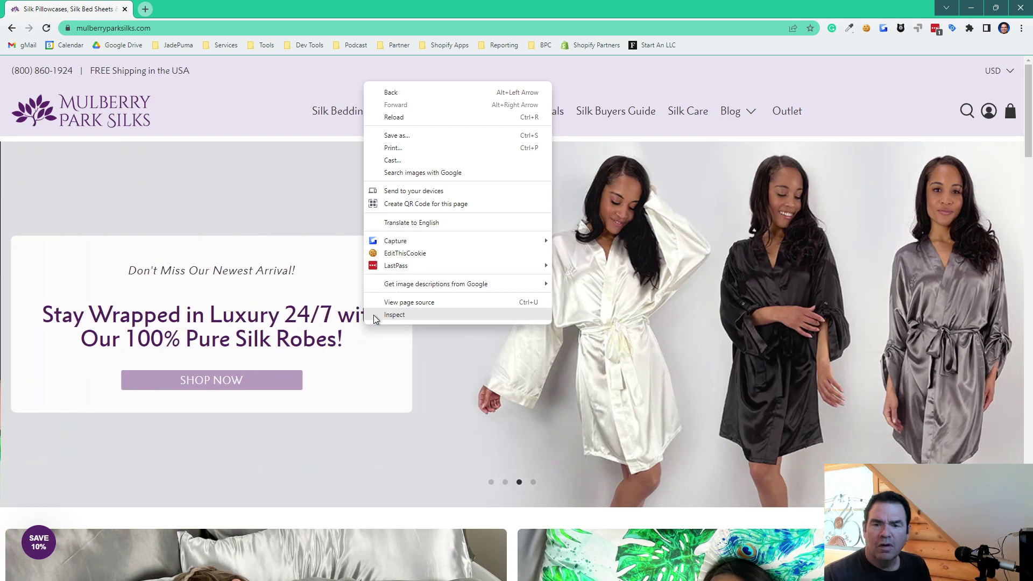
pyautogui.click(391, 318)
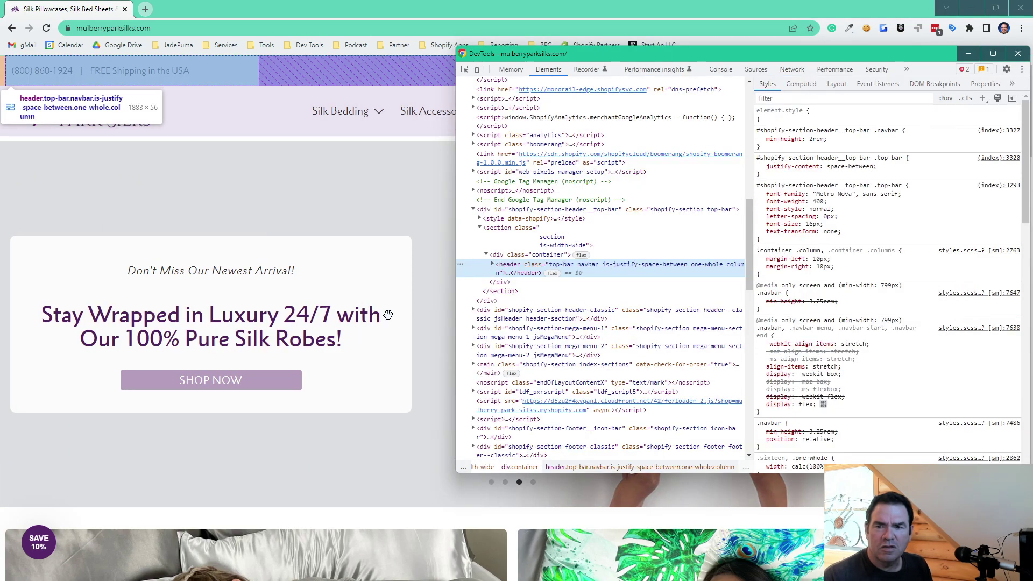
pyautogui.moveTo(711, 57); pyautogui.dragTo(460, 49)
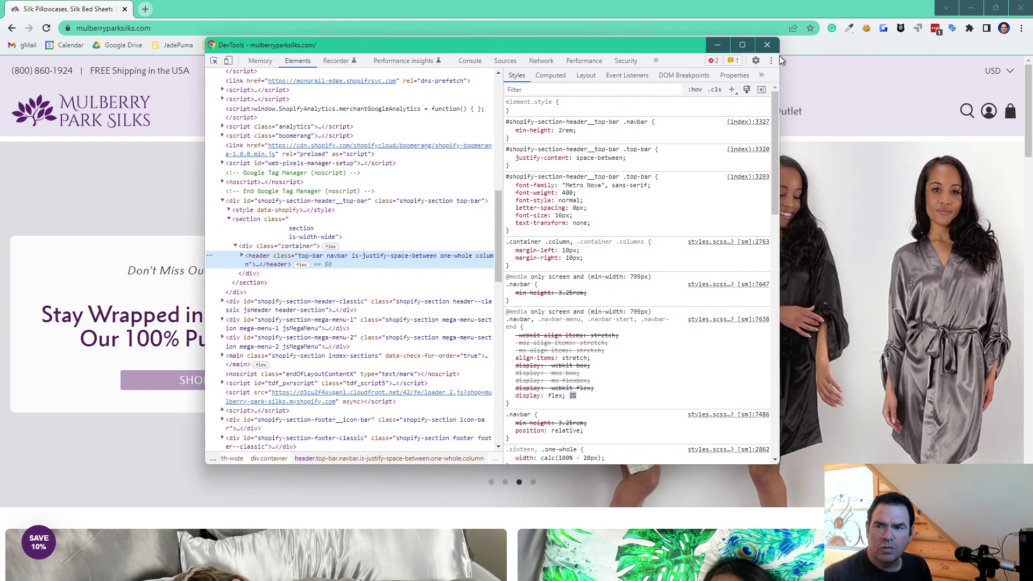
pyautogui.click(747, 46)
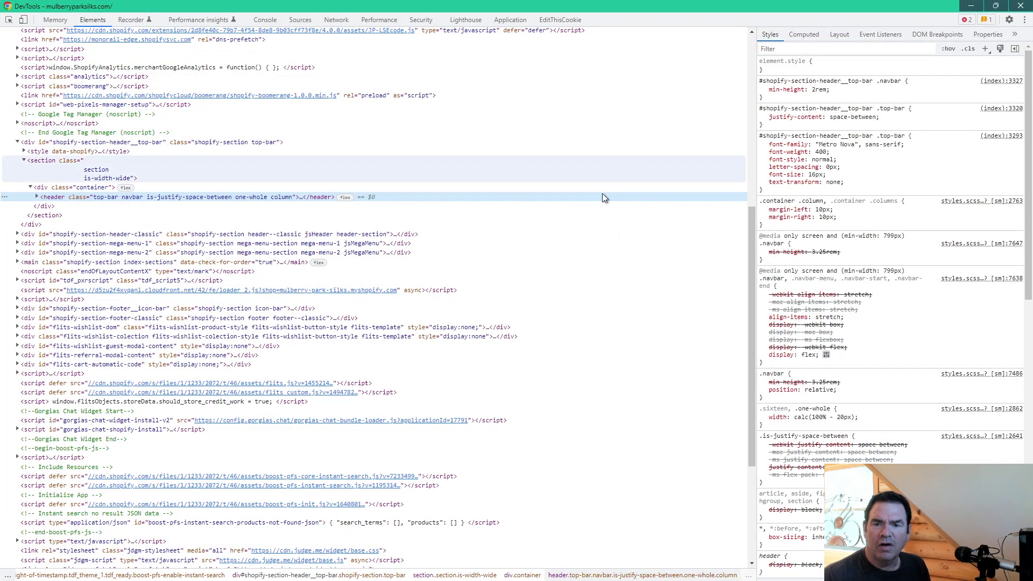
pyautogui.scroll(6, 466, 178)
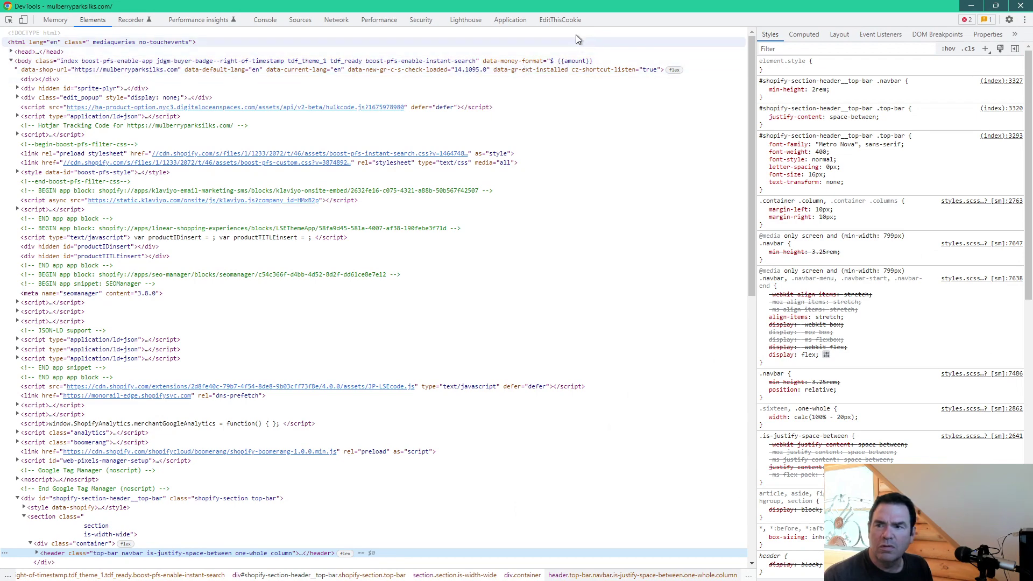
pyautogui.click(330, 21)
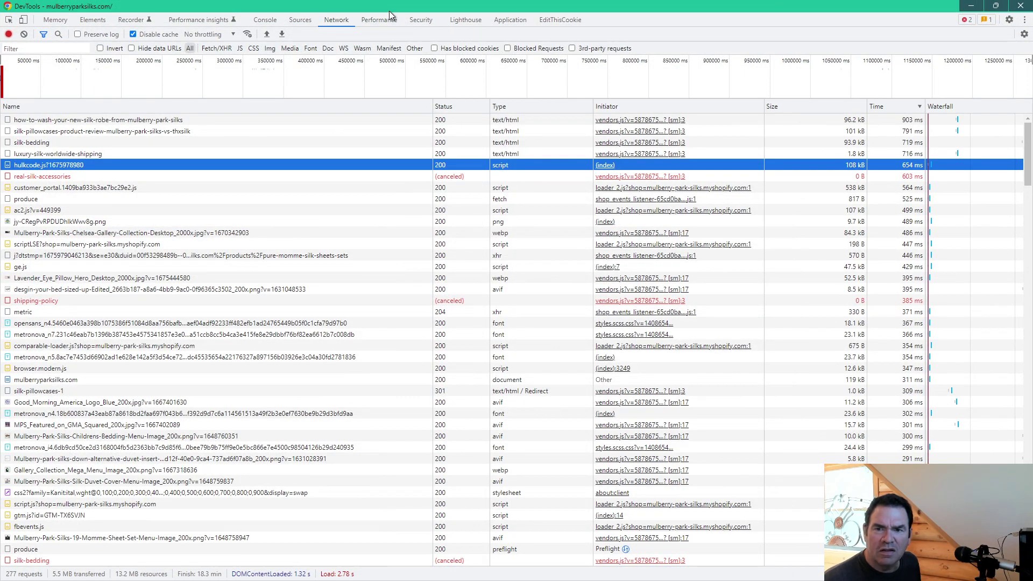
# Move the DevTools window aside and reload the home page to record a fresh set of network requests
pyautogui.moveTo(389, 11); pyautogui.dragTo(0, 126)
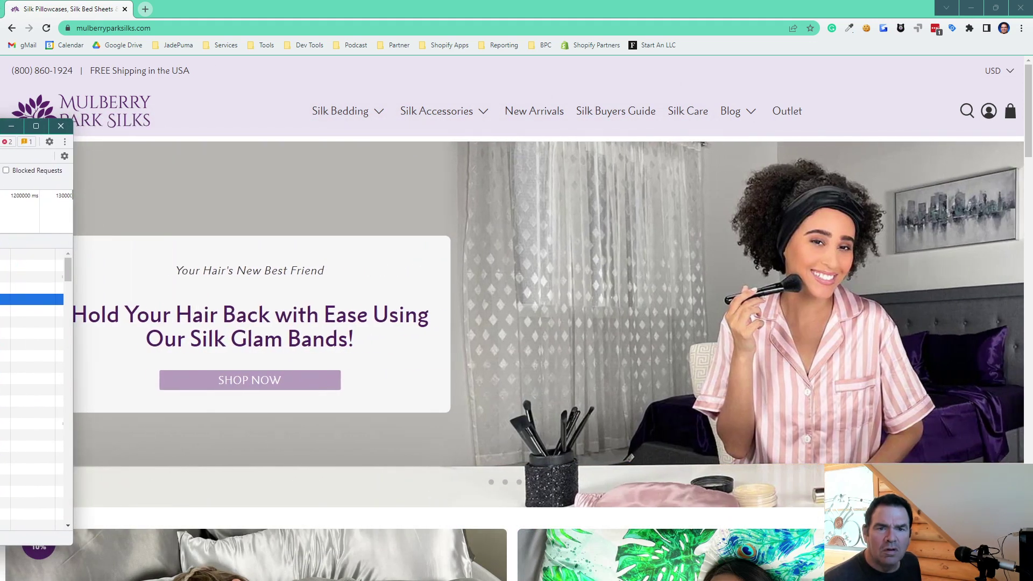
pyautogui.click(242, 20)
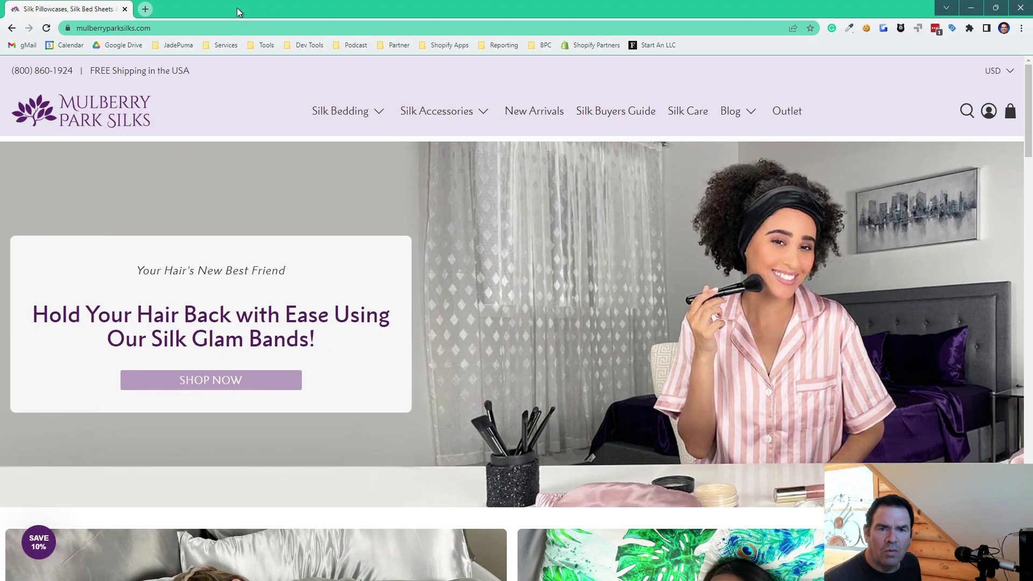
pyautogui.click(12, 32)
pyautogui.click(46, 32)
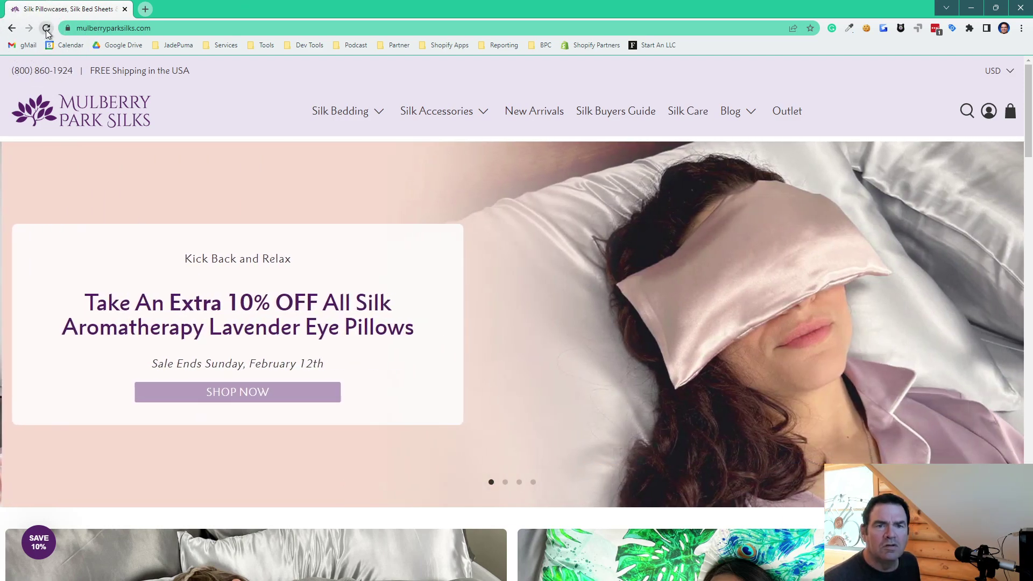
pyautogui.click(46, 31)
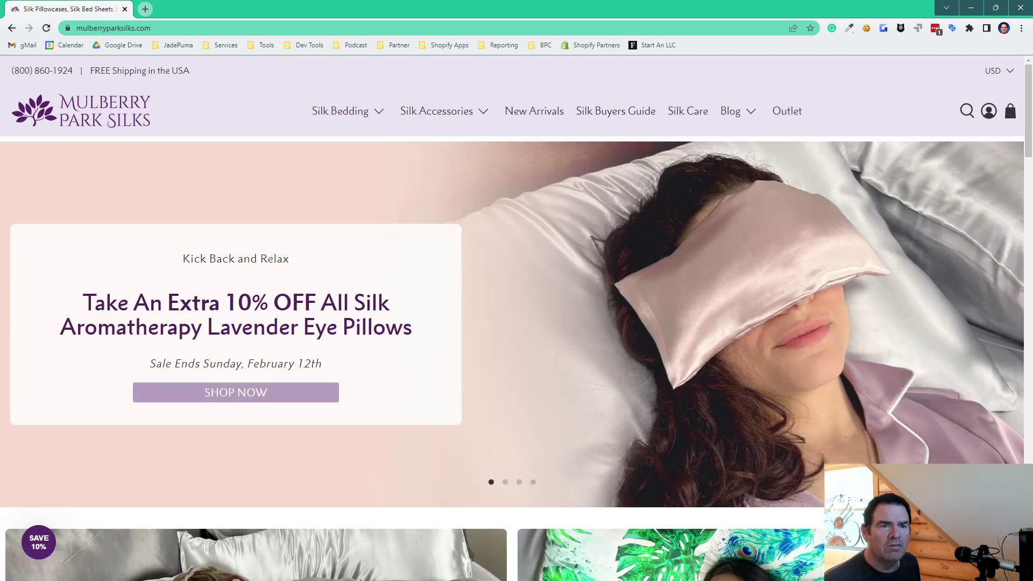
# Bring the DevTools window back over the page and maximize it
pyautogui.press('F12')
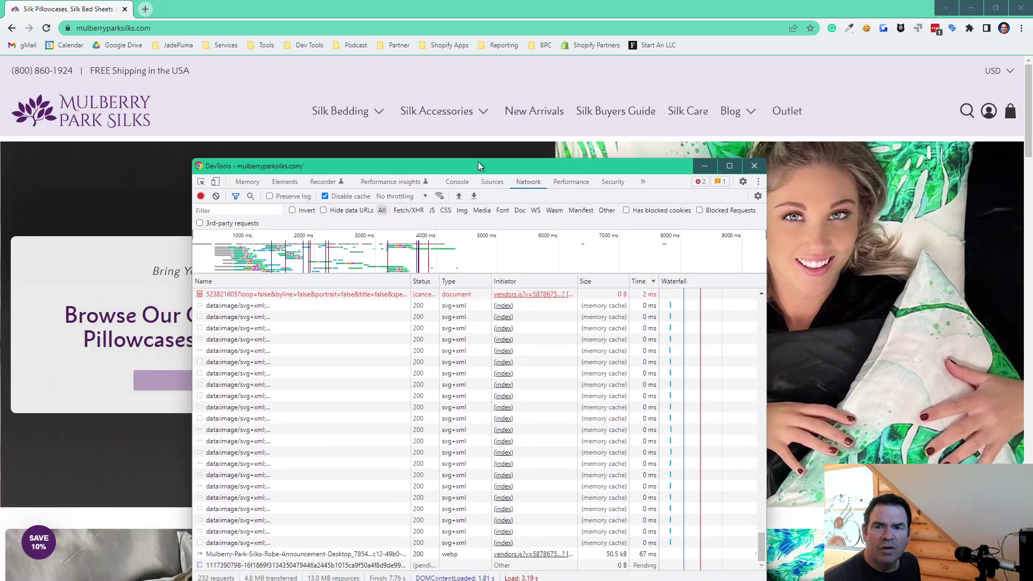
pyautogui.moveTo(478, 162); pyautogui.dragTo(453, 27)
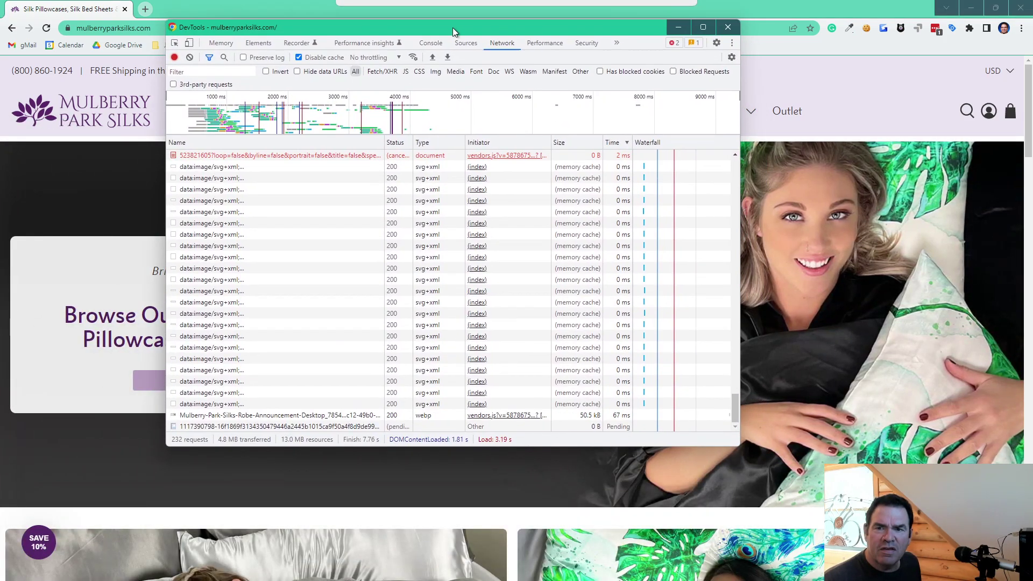
pyautogui.click(703, 26)
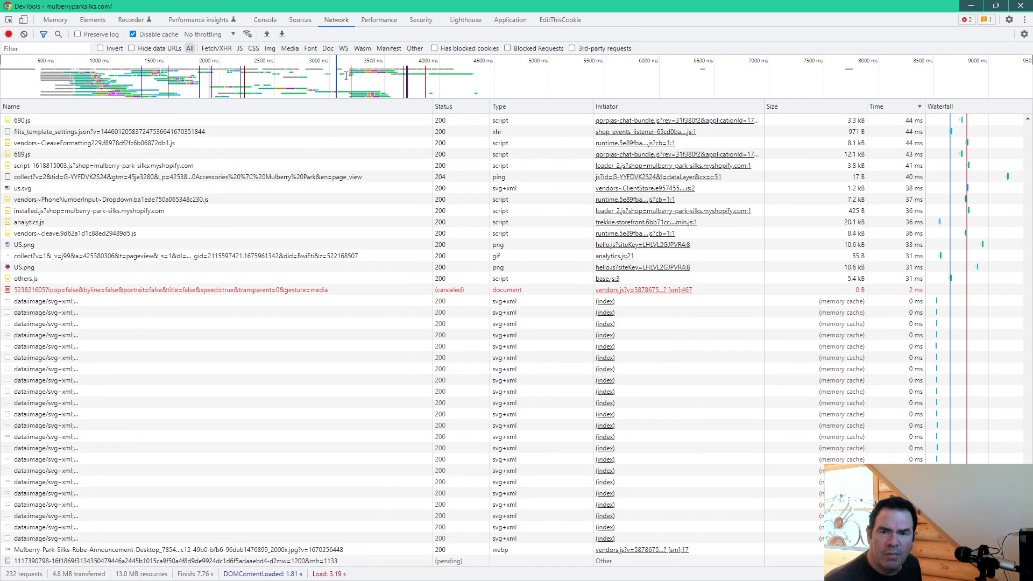
# Examine the request timeline and the slowest requests at the start of the network list
pyautogui.click(190, 84)
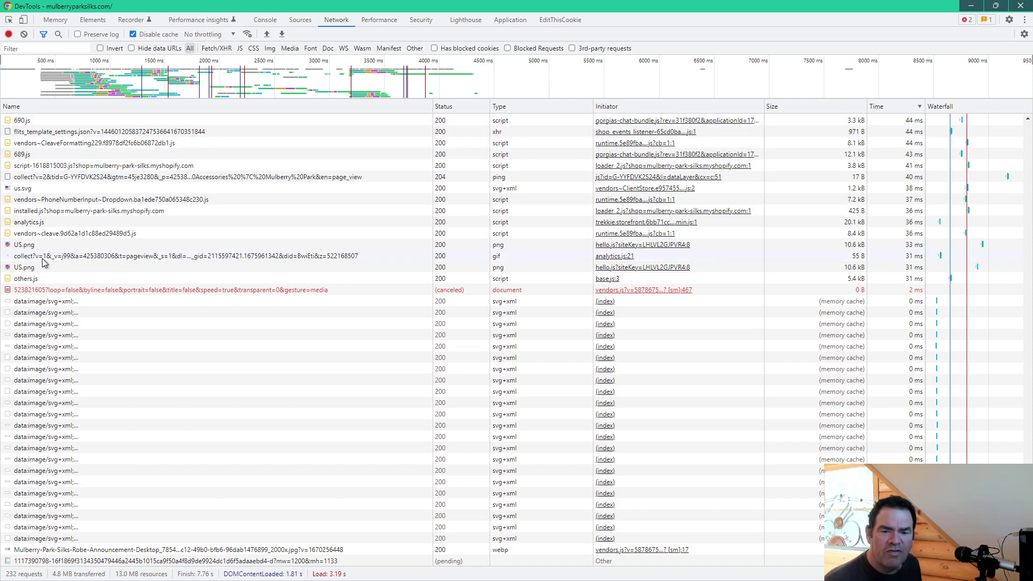
pyautogui.scroll(15, 164, 231)
pyautogui.scroll(10, 167, 226)
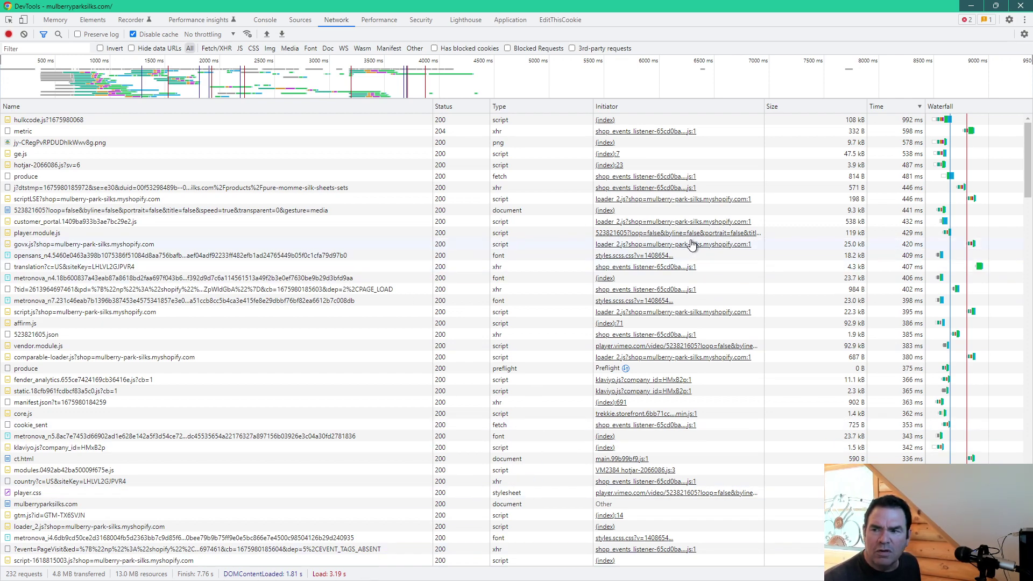
# Sort the network requests by size, largest first, to check the heaviest files
pyautogui.click(786, 110)
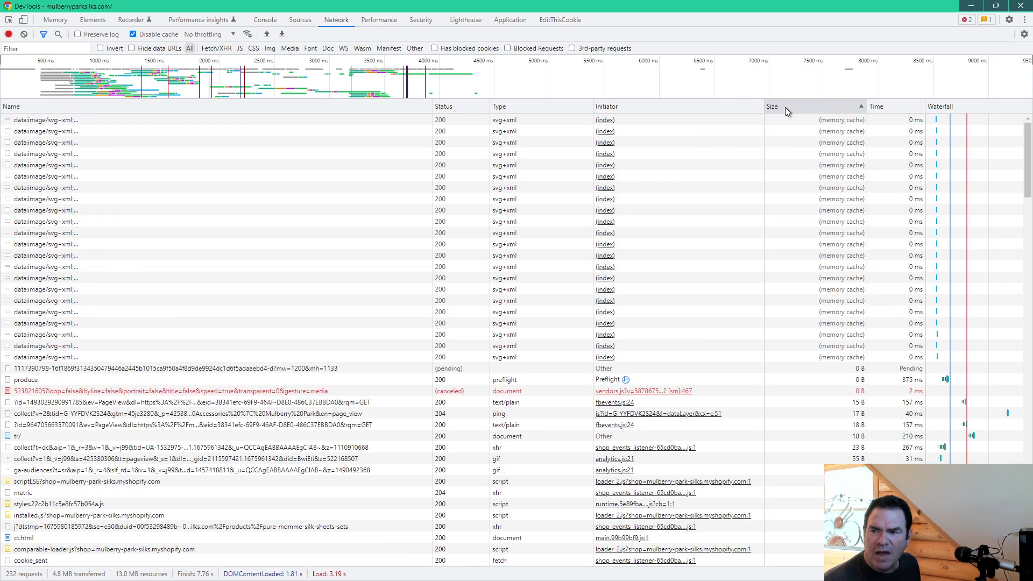
pyautogui.click(785, 109)
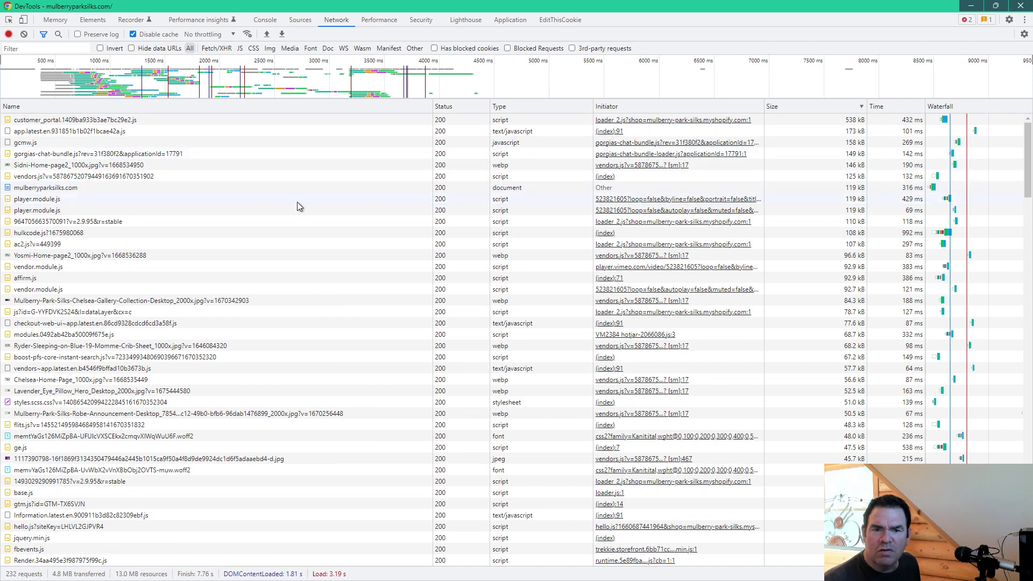
pyautogui.click(164, 121)
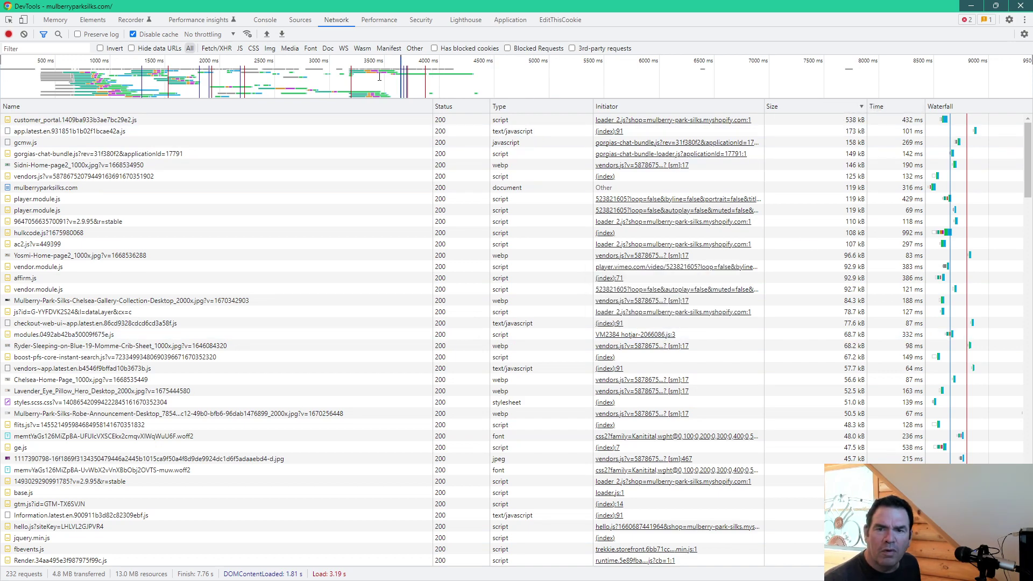
# Filter the requests to images, check their sizes and formats, and preview the three largest ones
pyautogui.click(270, 49)
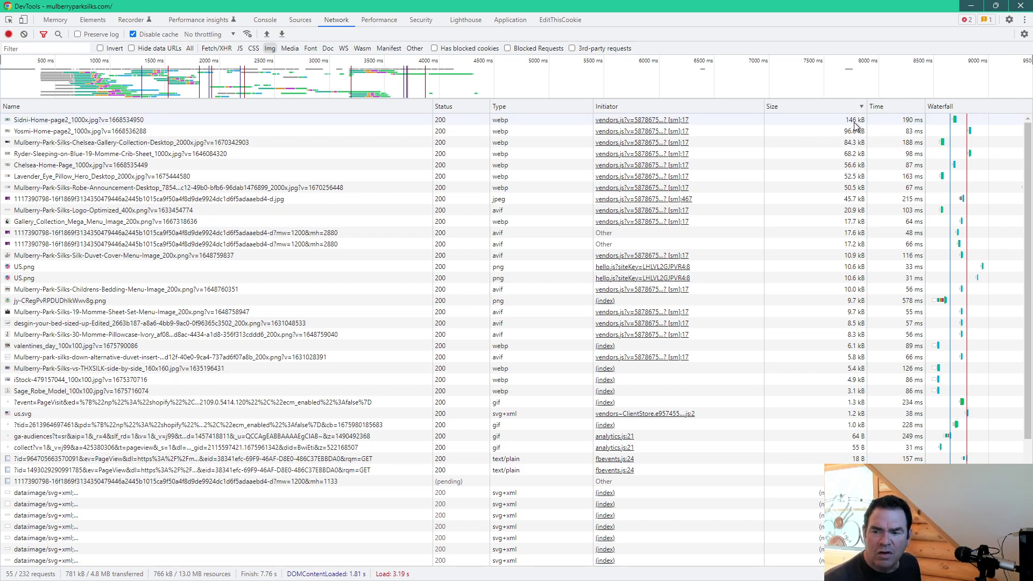
pyautogui.moveTo(856, 125)
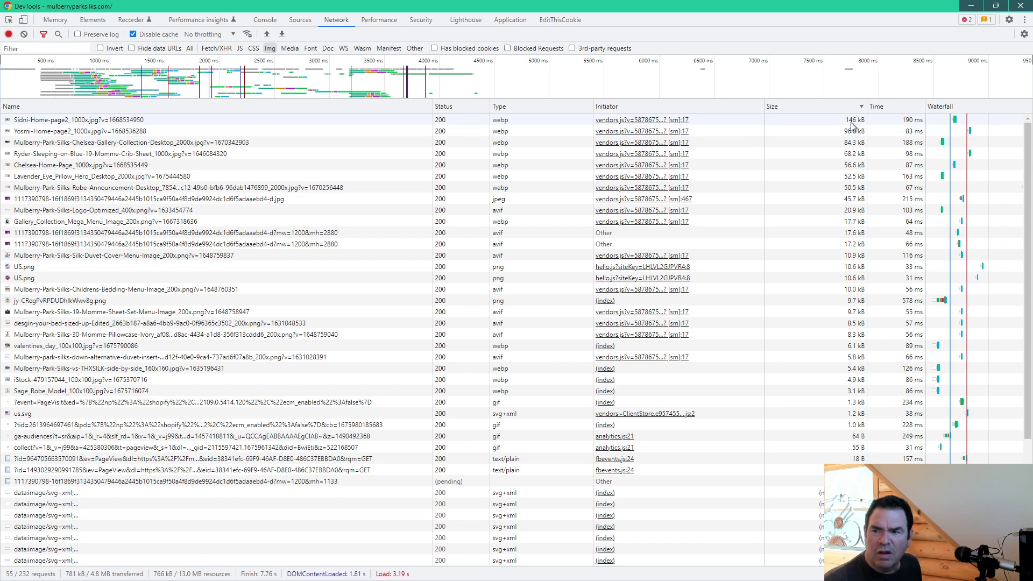
pyautogui.moveTo(831, 215)
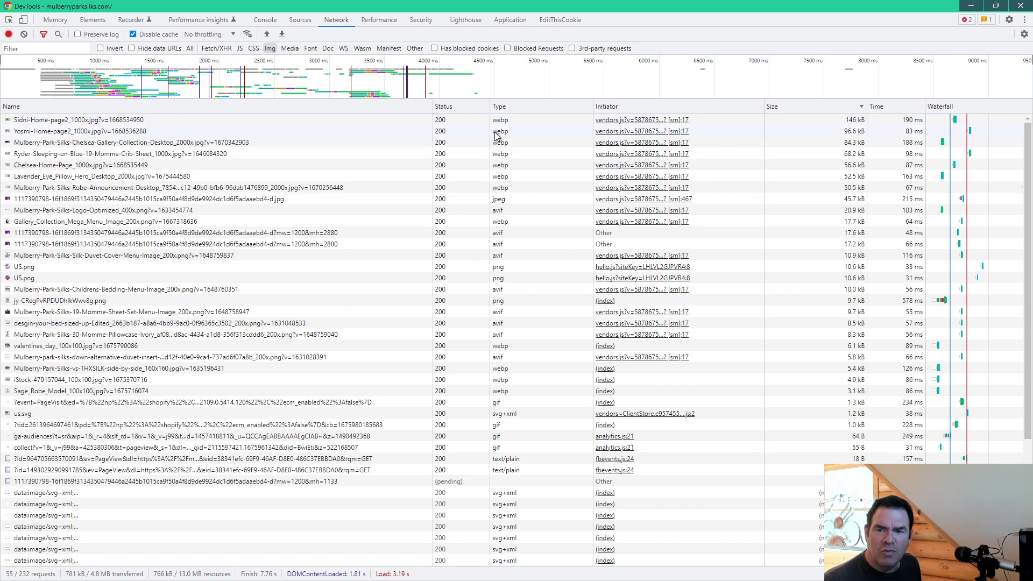
pyautogui.press('ctrl')
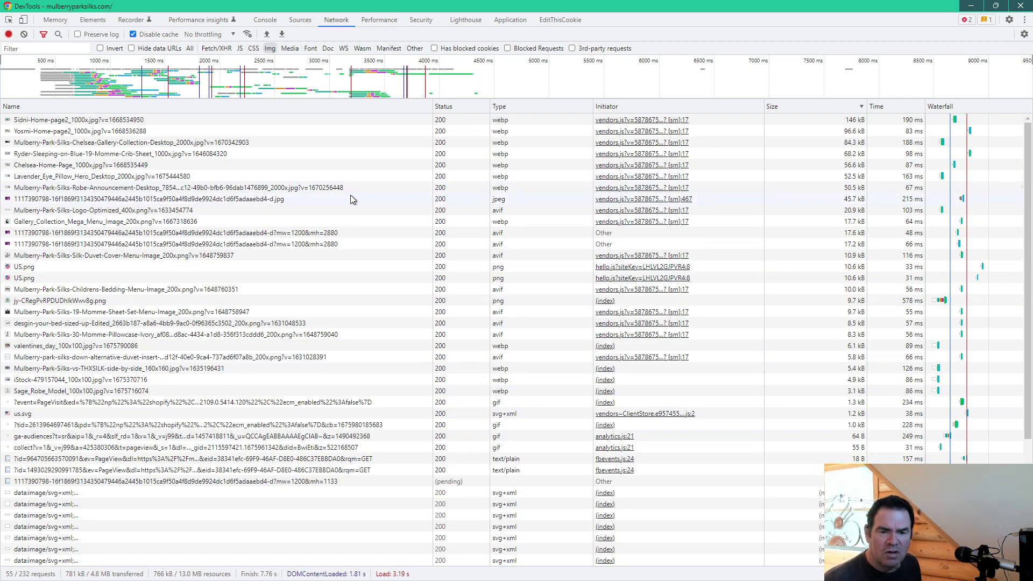
pyautogui.click(90, 124)
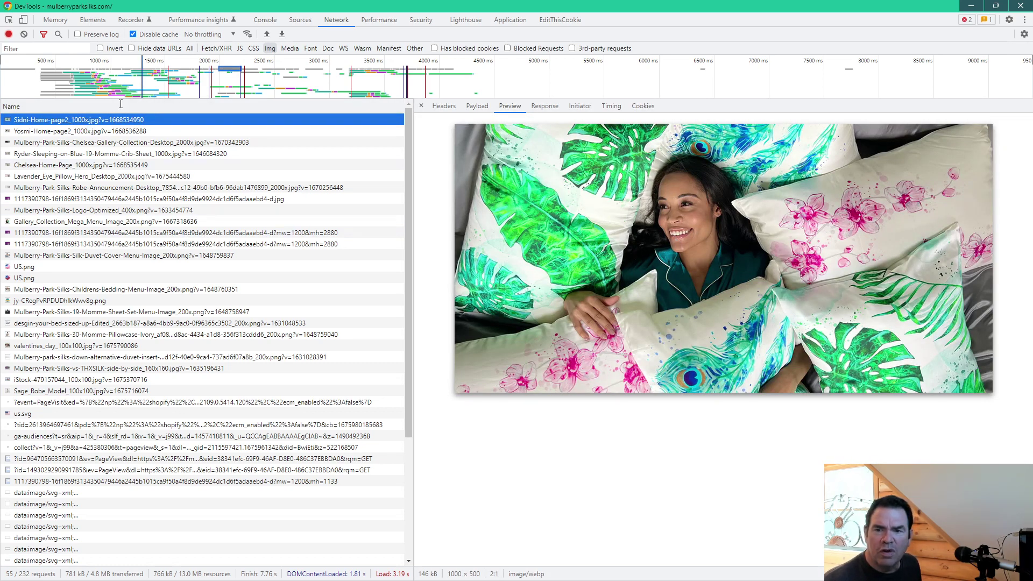
pyautogui.click(97, 132)
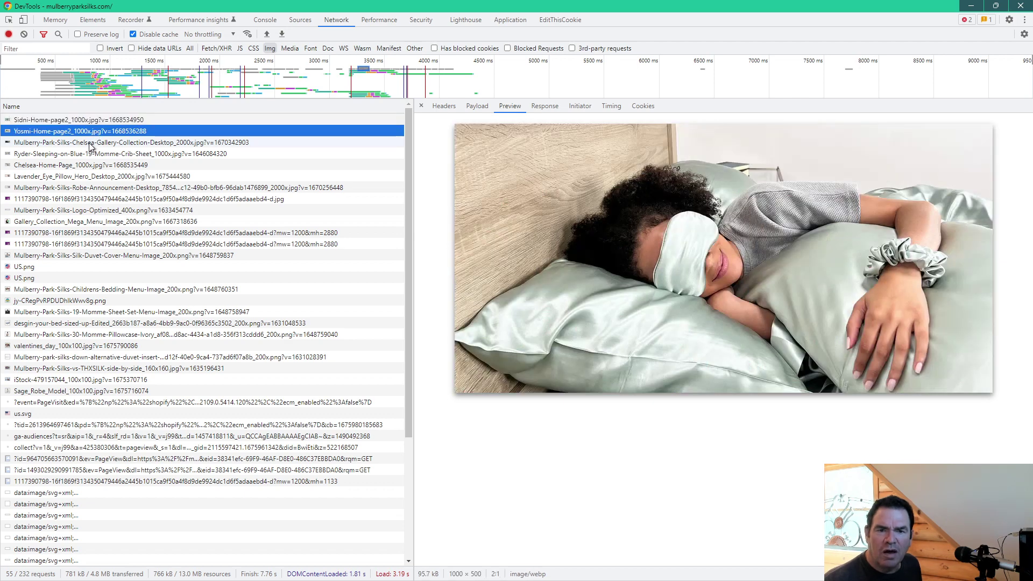
pyautogui.click(92, 143)
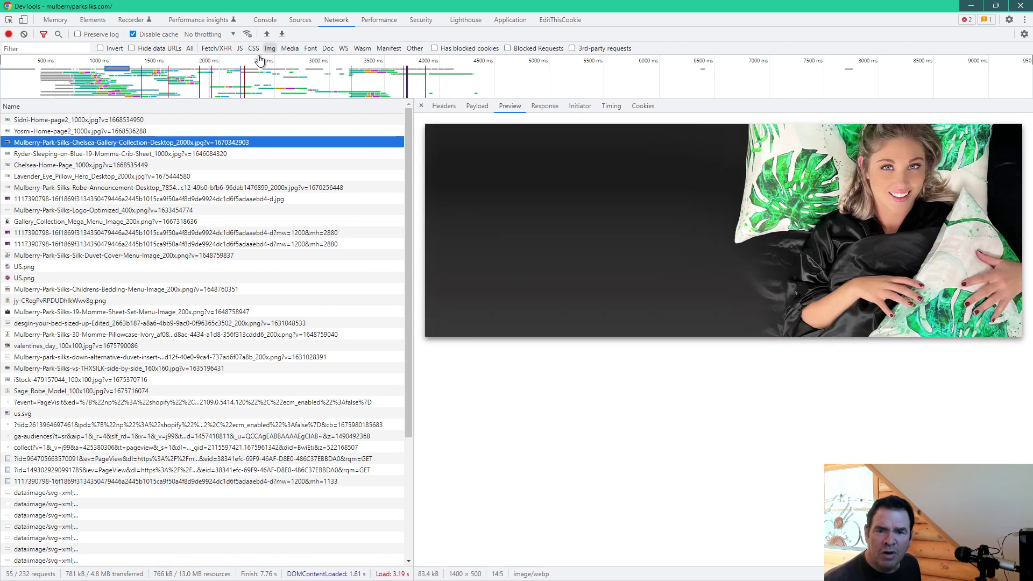
# Show all request types again and examine the initiators of the largest scripts
pyautogui.click(189, 48)
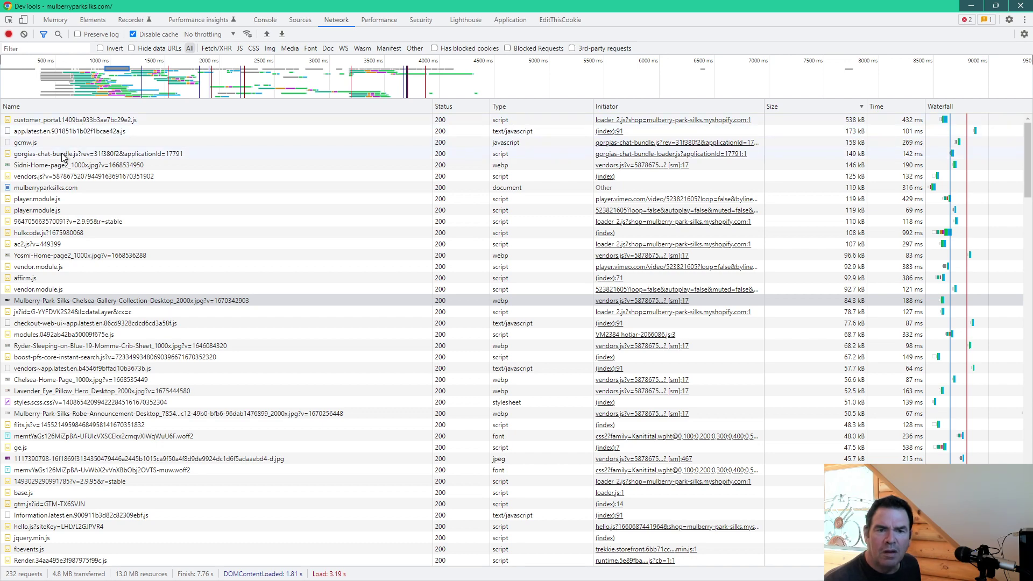
pyautogui.press('ctrl')
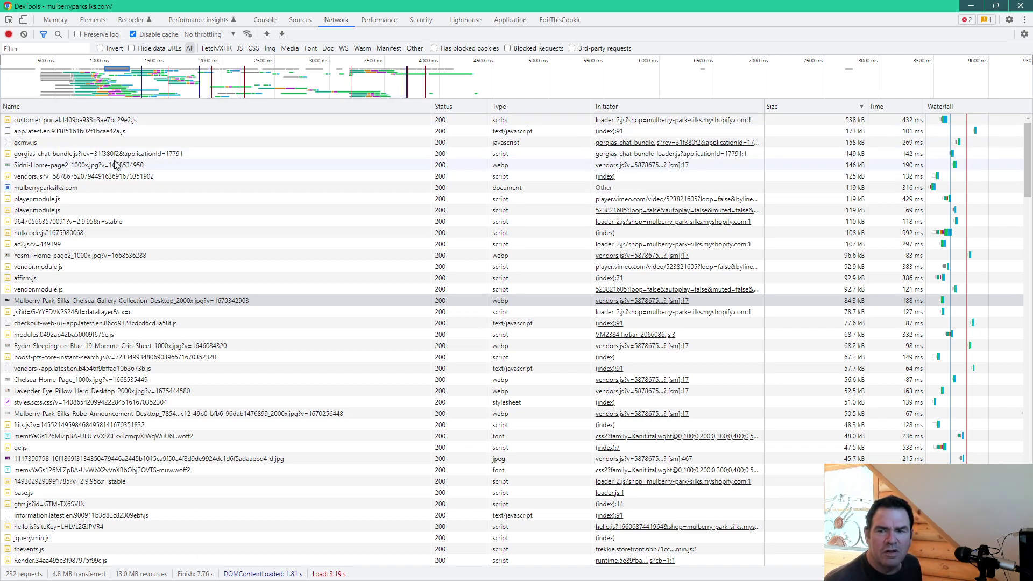
pyautogui.click(615, 108)
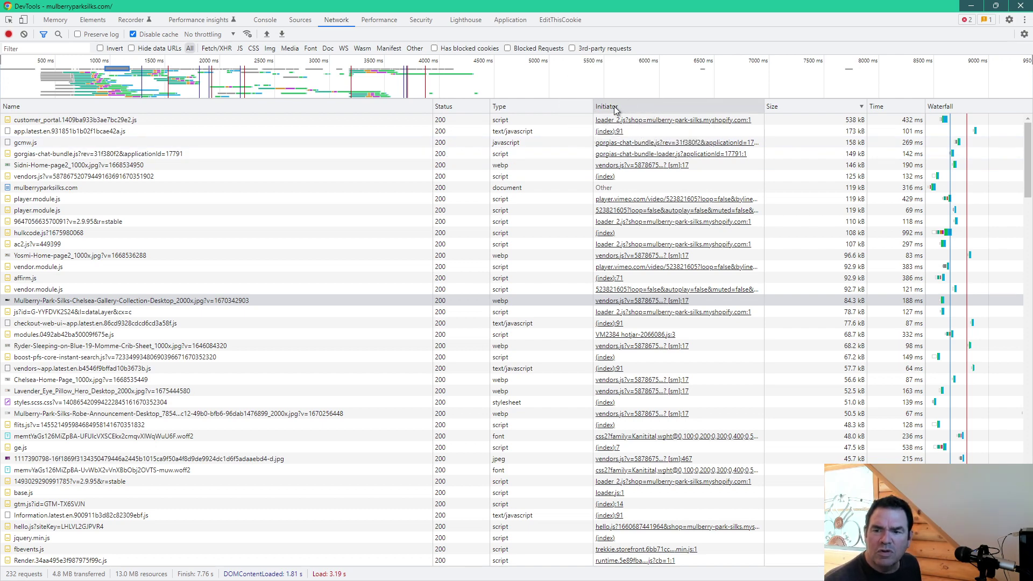
pyautogui.moveTo(624, 145)
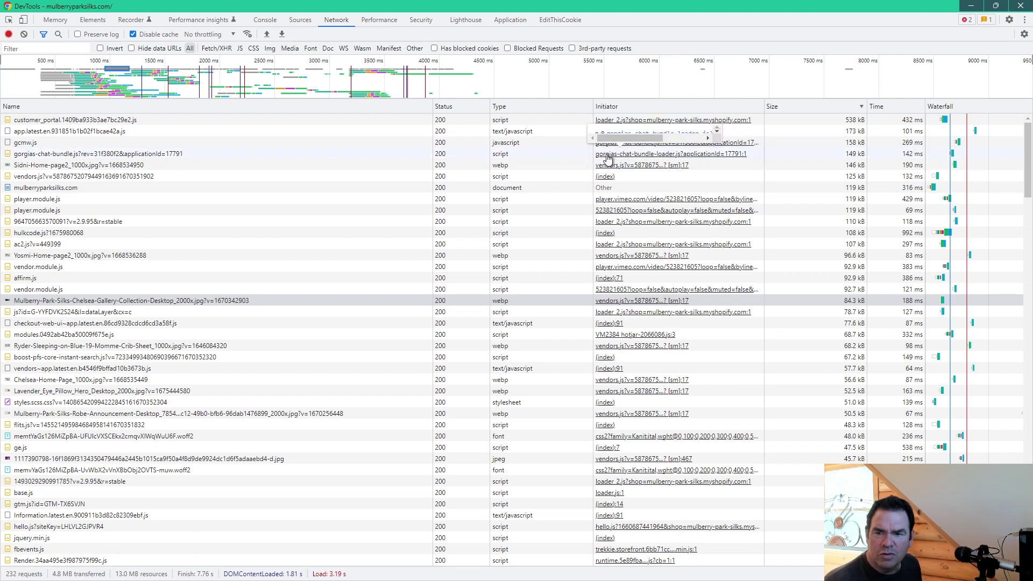
pyautogui.moveTo(614, 125)
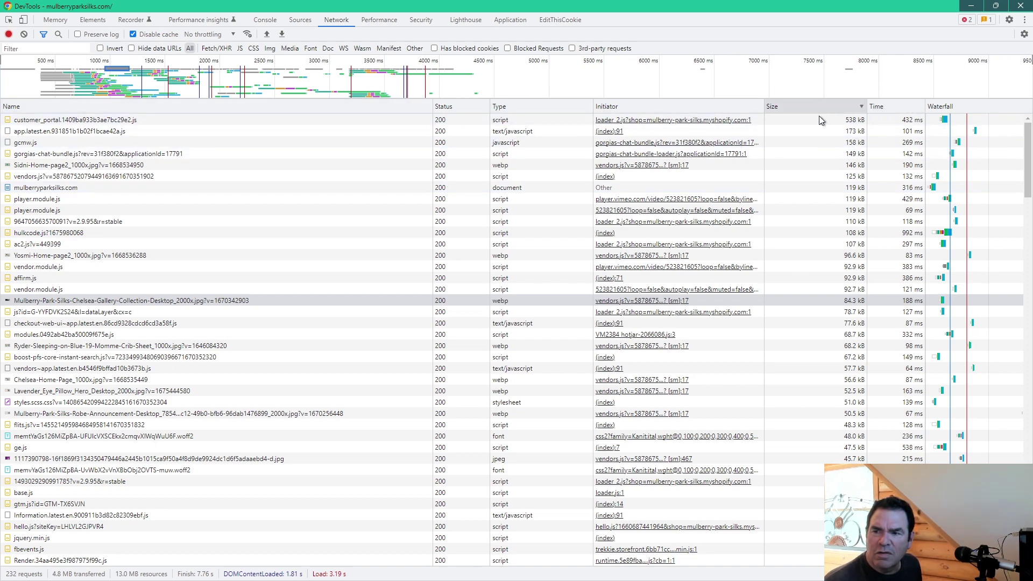
# Review the size column and request timeline, and sort the network requests by load time
pyautogui.click(782, 111)
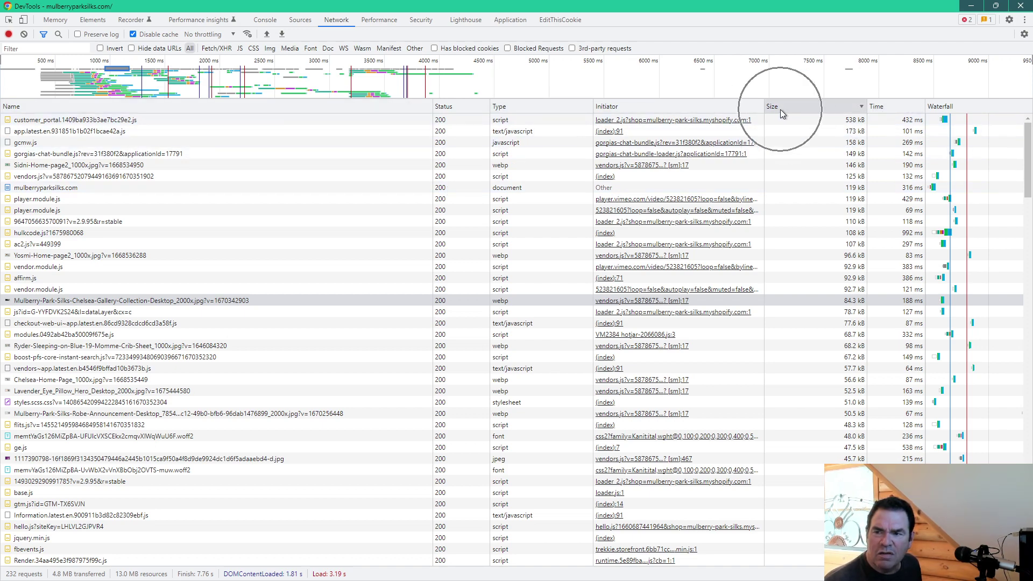
pyautogui.click(894, 113)
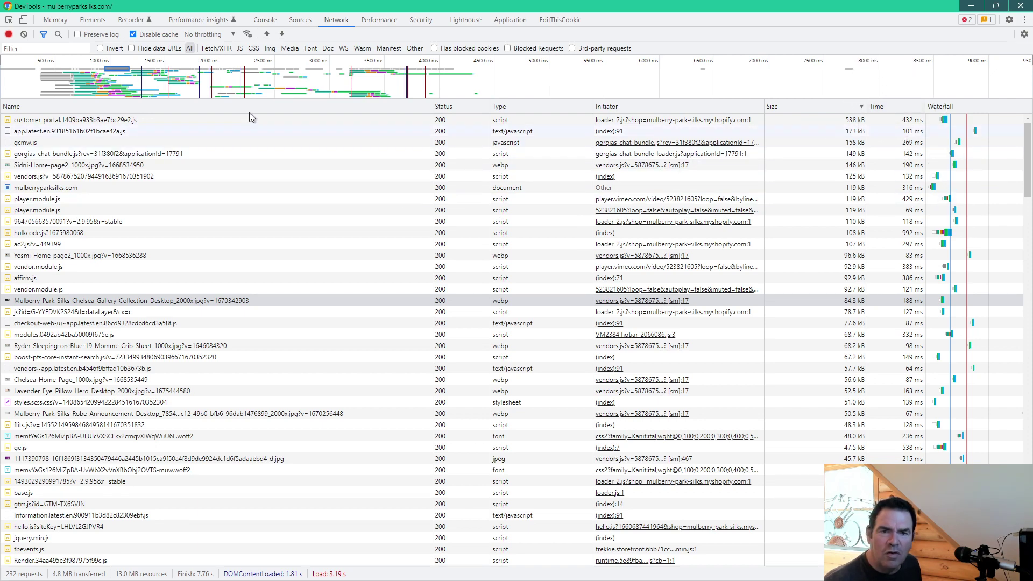
pyautogui.click(197, 85)
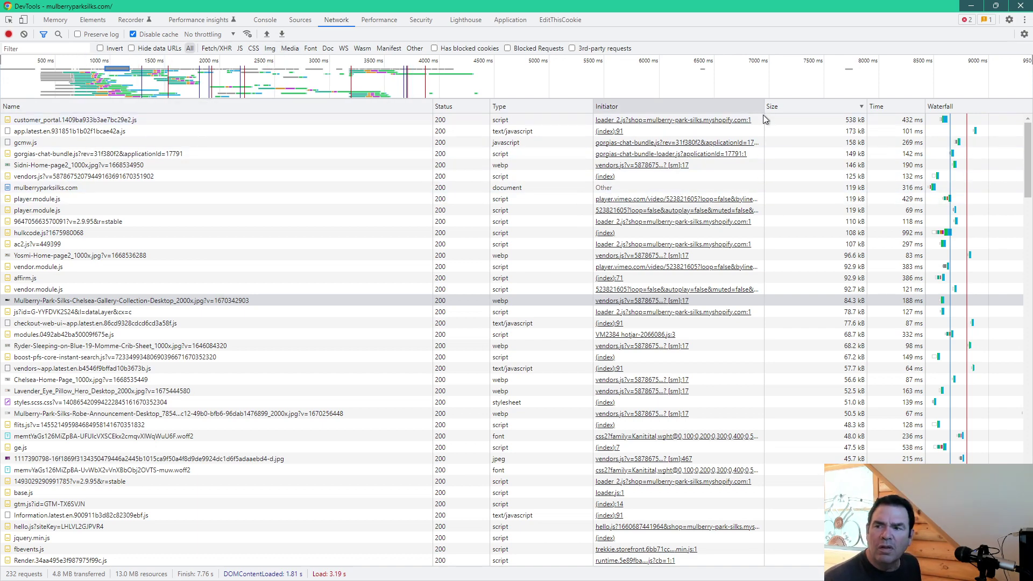
pyautogui.click(900, 108)
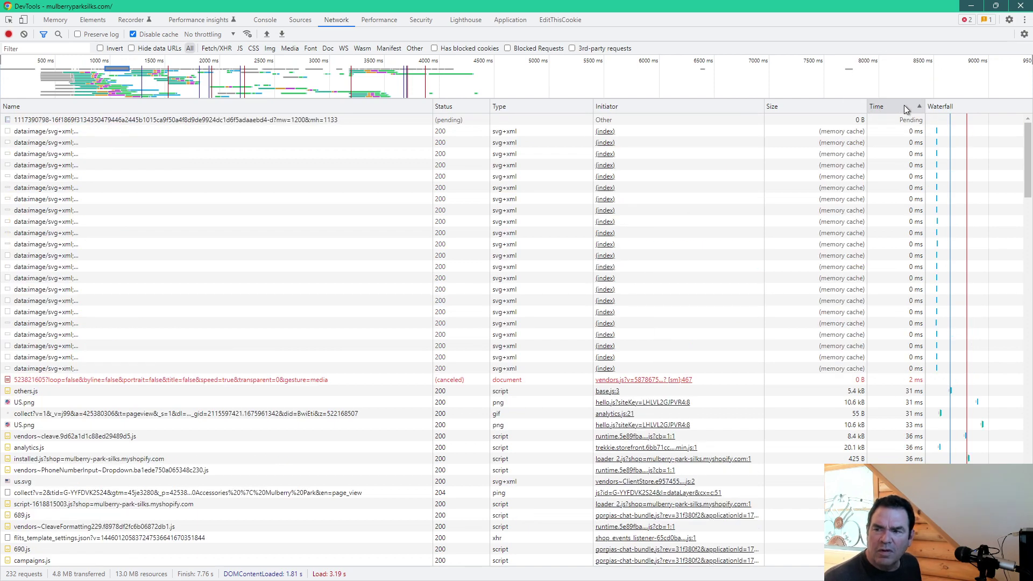
# Sort the network requests by load time, slowest first, and preview the slow Judge.me badge PNG
pyautogui.click(904, 105)
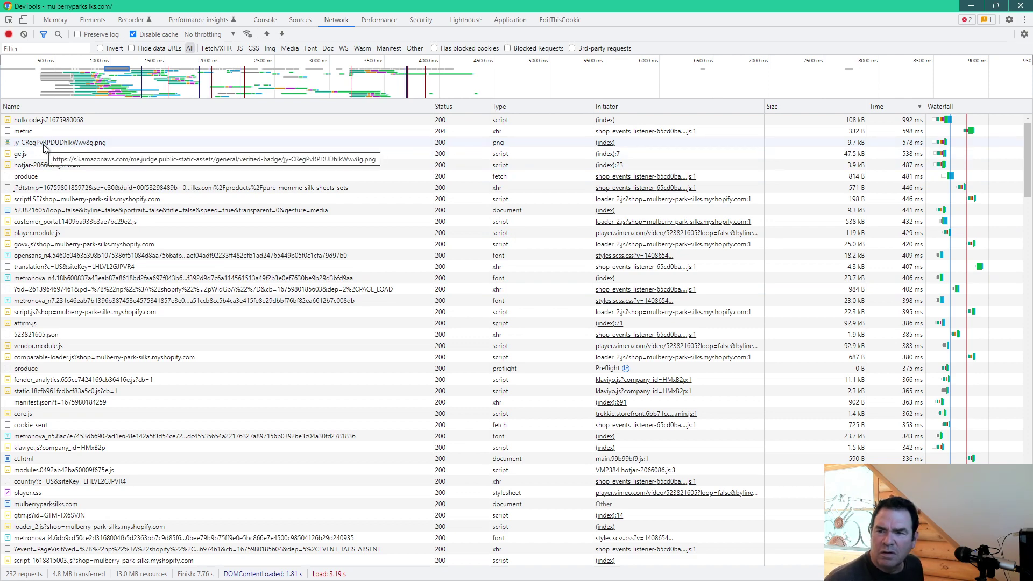
pyautogui.click(852, 144)
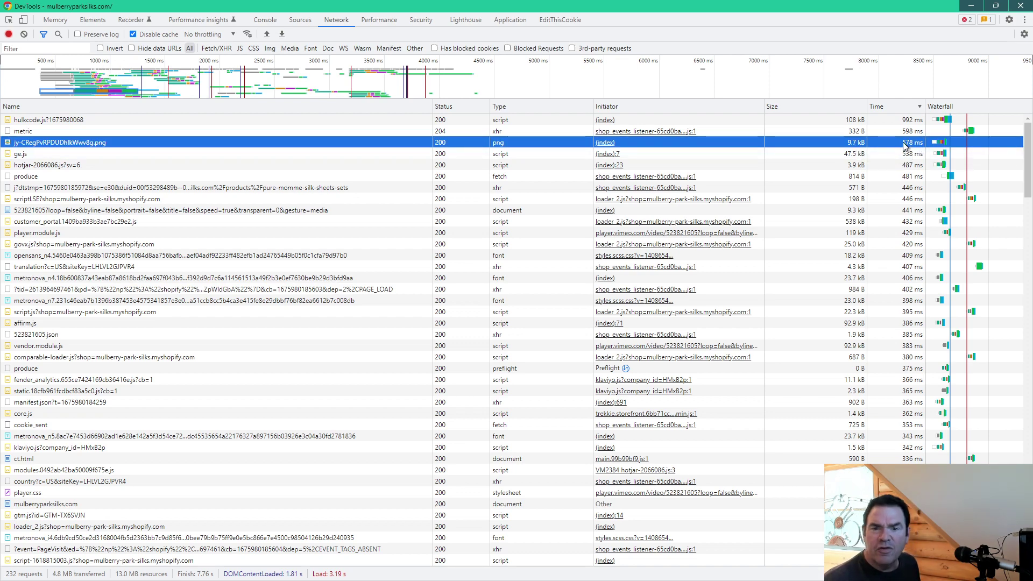
pyautogui.click(29, 143)
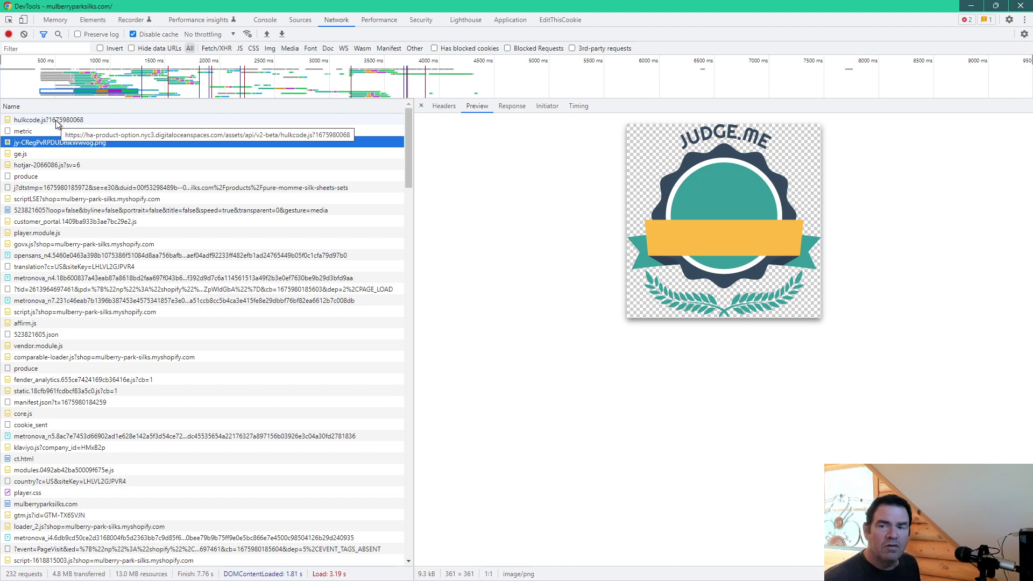
pyautogui.click(421, 106)
pyautogui.moveTo(607, 168)
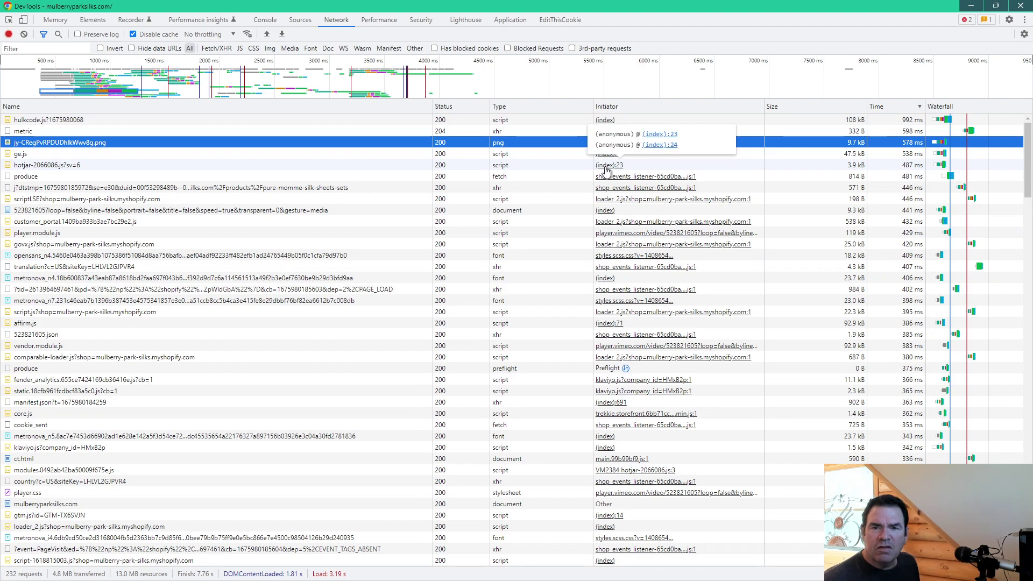
# Switch to the store page and open the 22 Momme Silk Sheet Set product through Silk Sheets and 22 Momme Bedding
pyautogui.moveTo(841, 6); pyautogui.dragTo(0, 111)
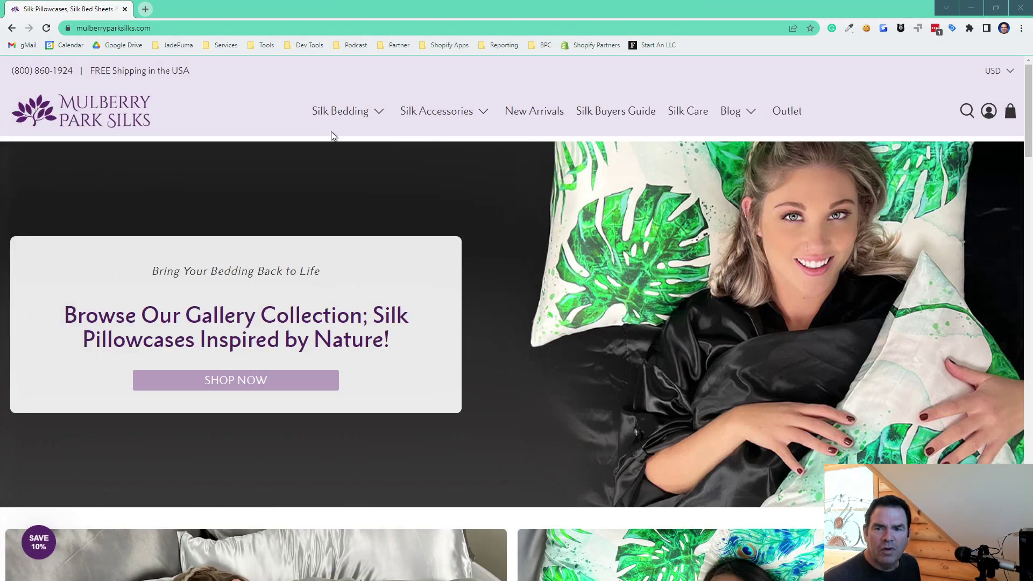
pyautogui.moveTo(341, 123)
pyautogui.click(211, 271)
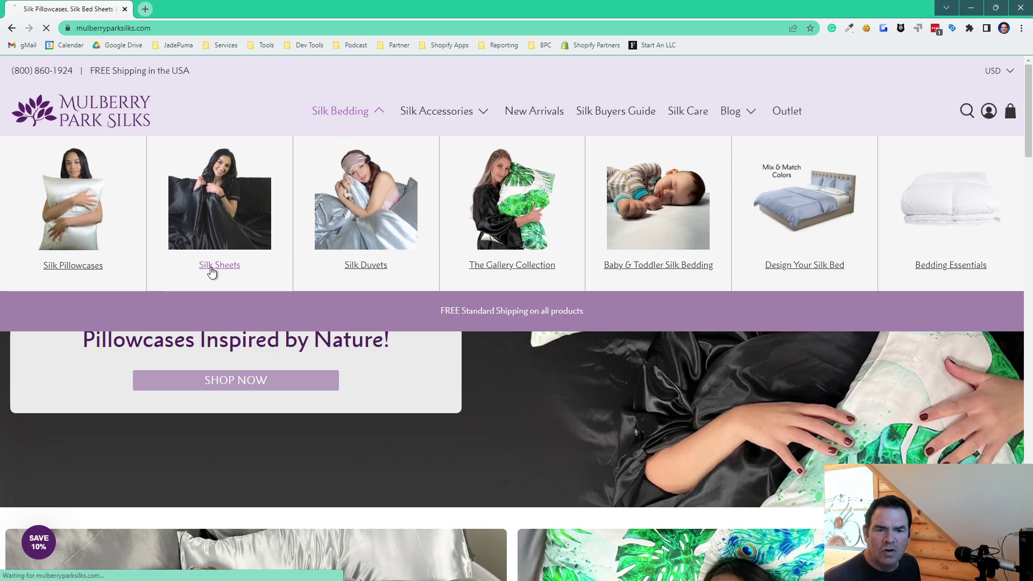
pyautogui.scroll(-4, 483, 372)
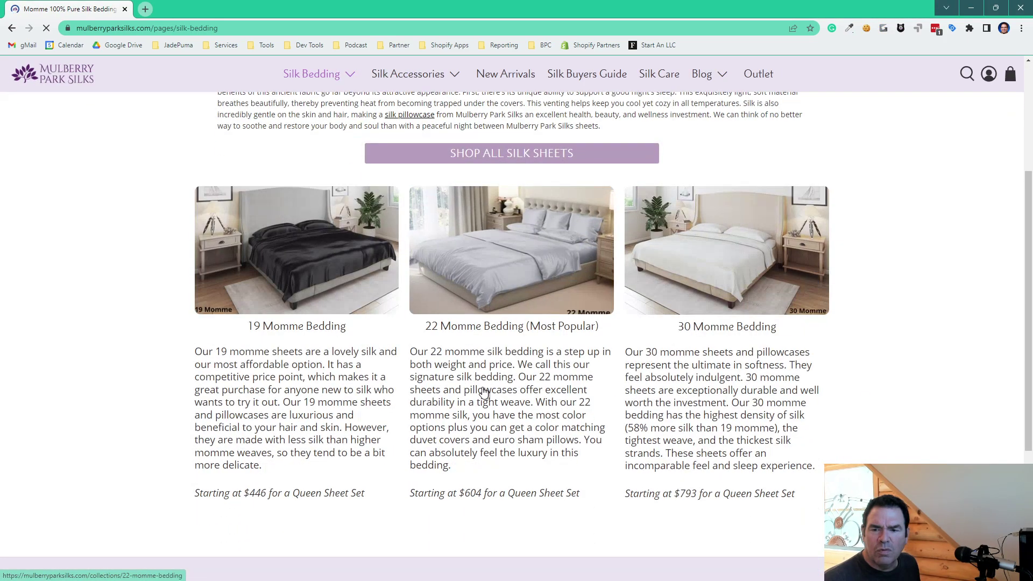
pyautogui.click(486, 332)
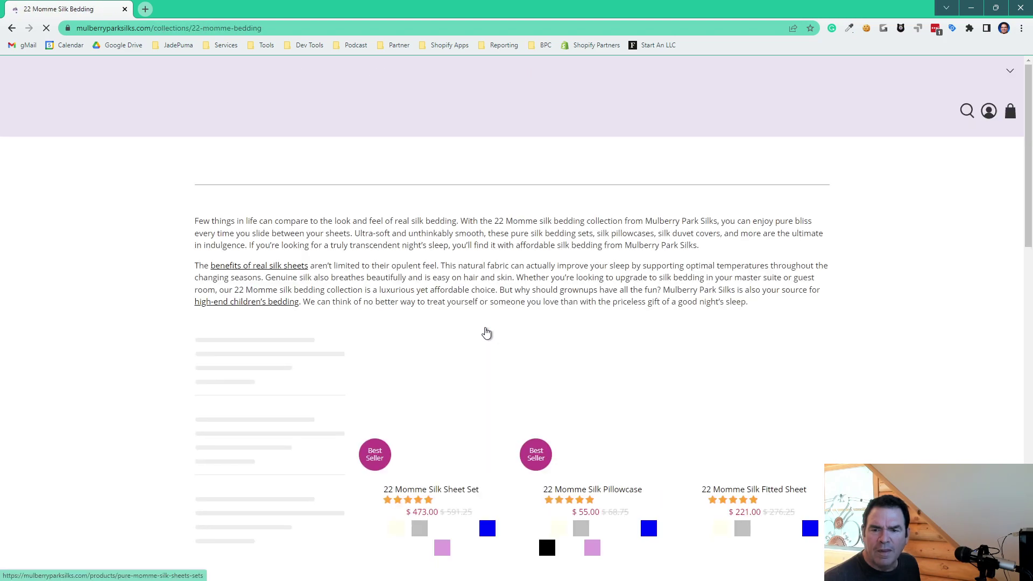
pyautogui.scroll(-1, 353, 404)
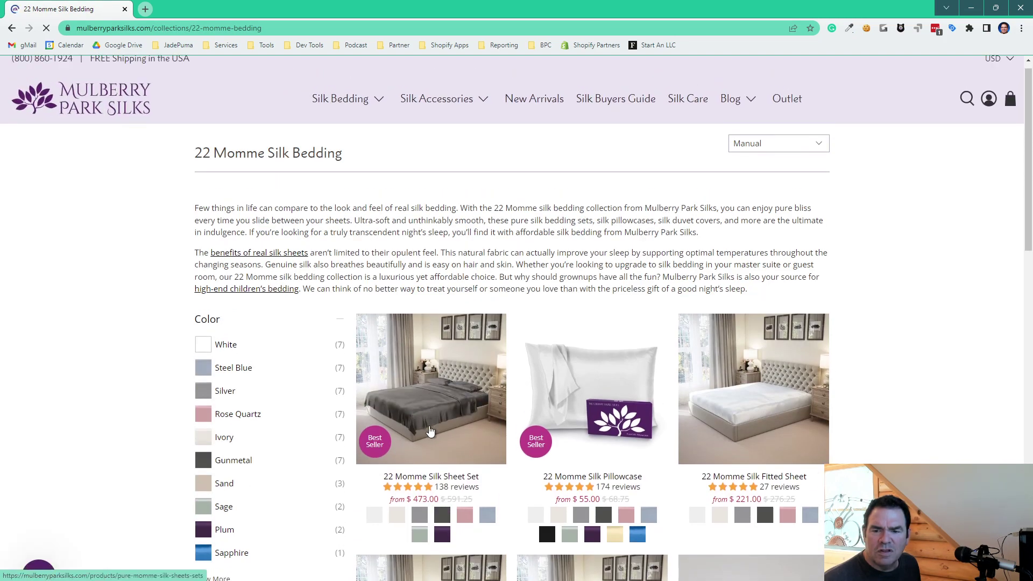
pyautogui.click(445, 482)
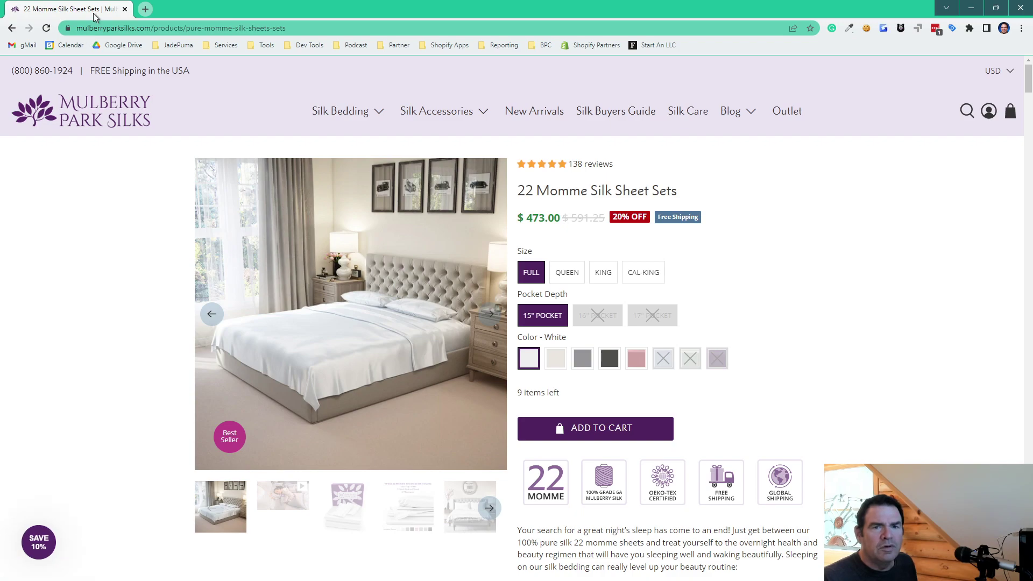
# Look through the product page, reload it, and bring up its network requests in a maximized DevTools window
pyautogui.scroll(-20, 391, 225)
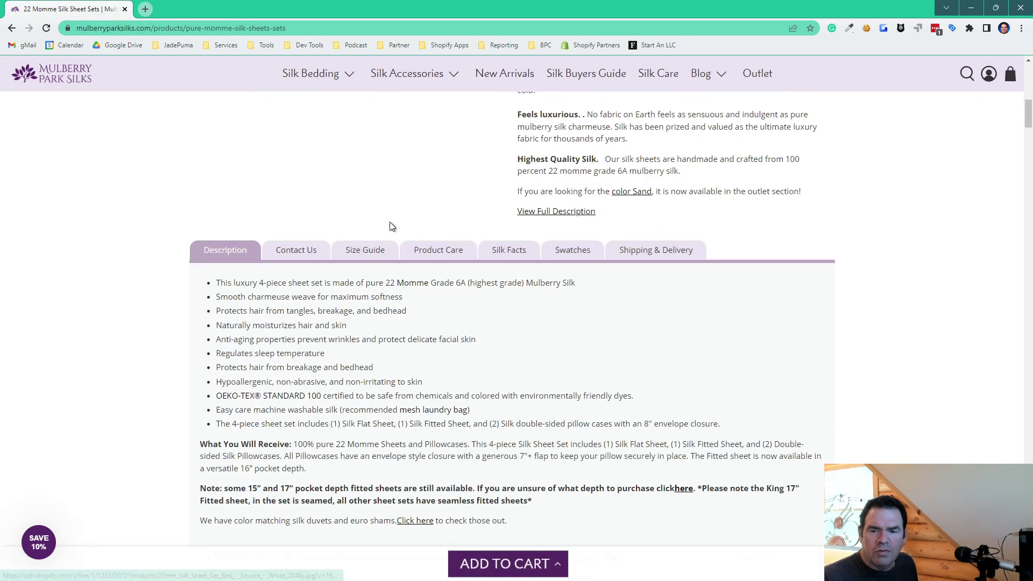
pyautogui.scroll(-20, 390, 225)
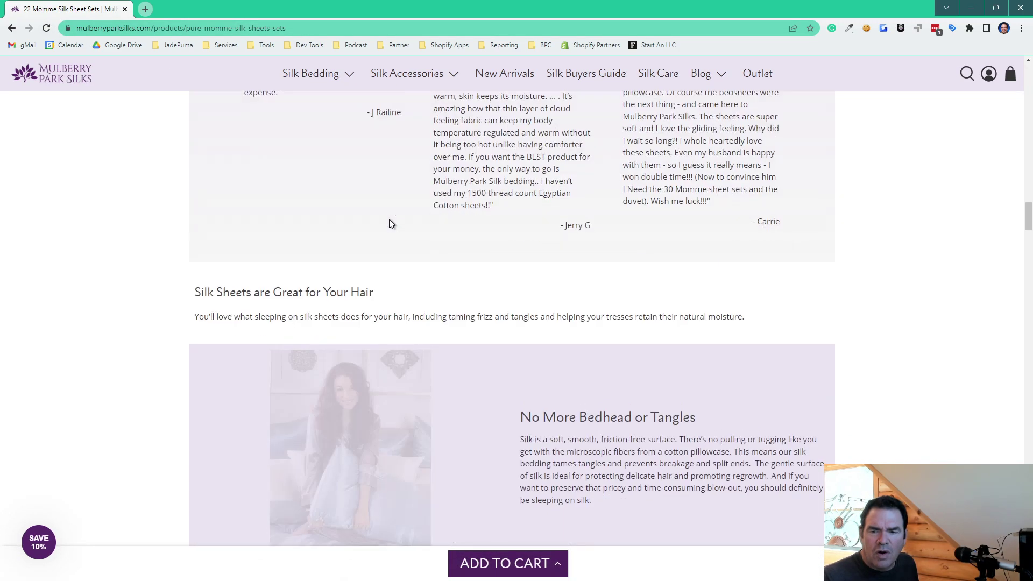
pyautogui.scroll(-20, 389, 218)
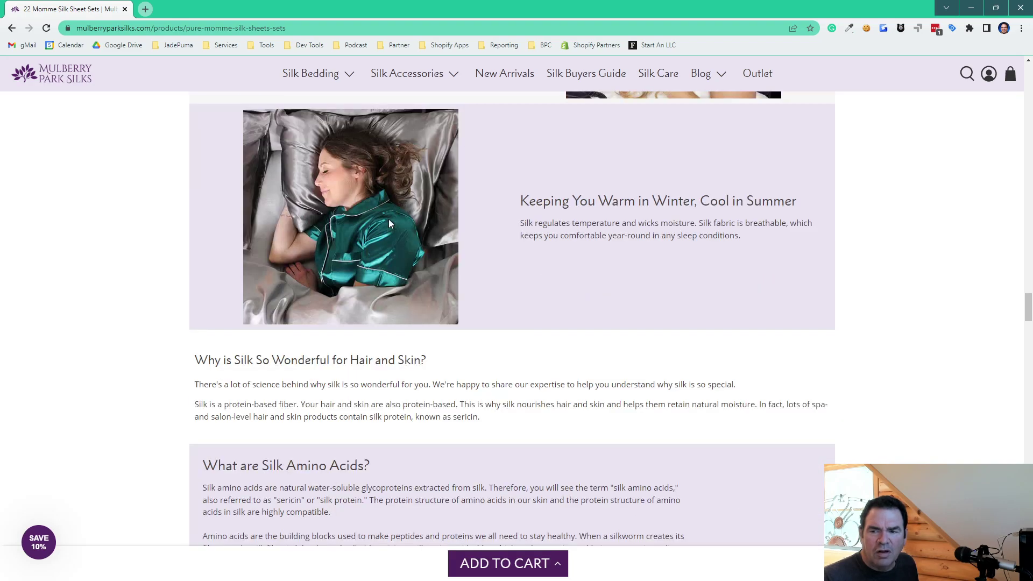
pyautogui.scroll(-20, 389, 218)
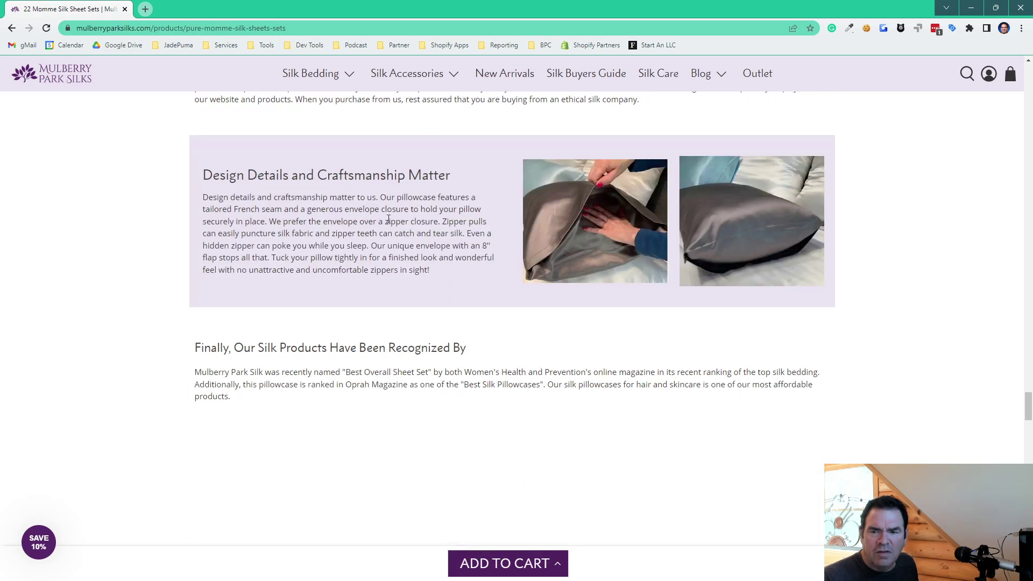
pyautogui.scroll(10, 390, 225)
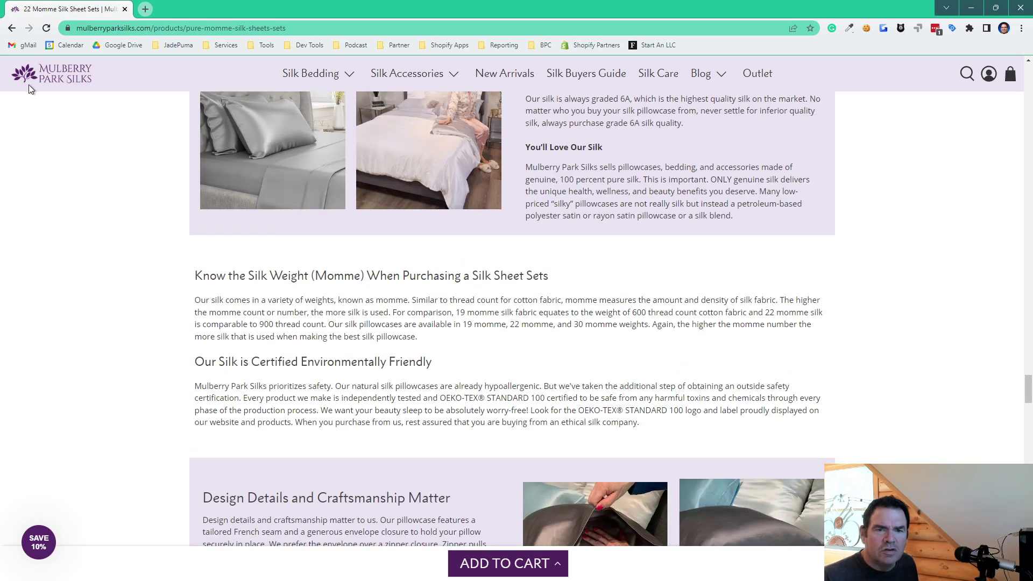
pyautogui.click(46, 29)
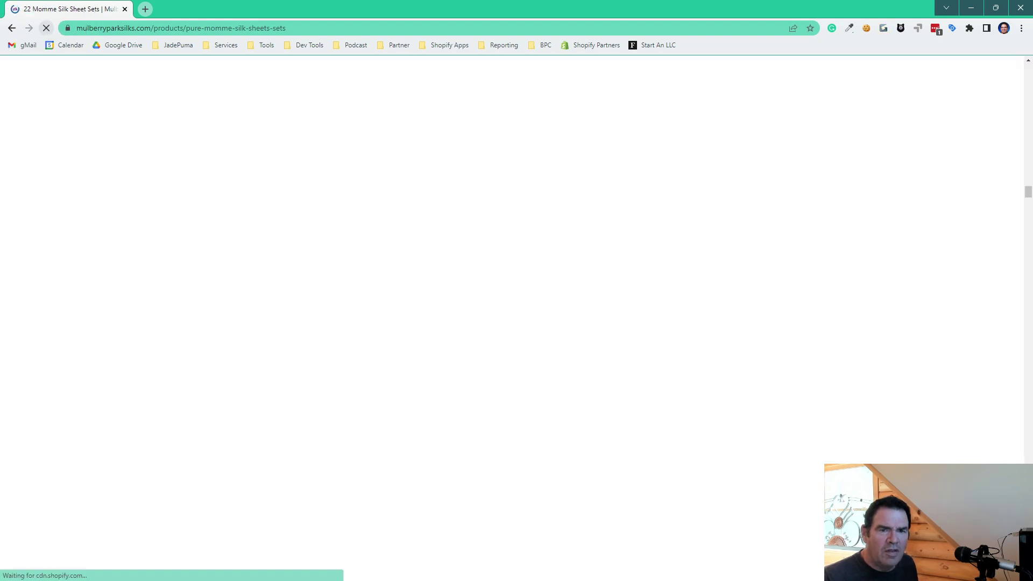
pyautogui.press('F12')
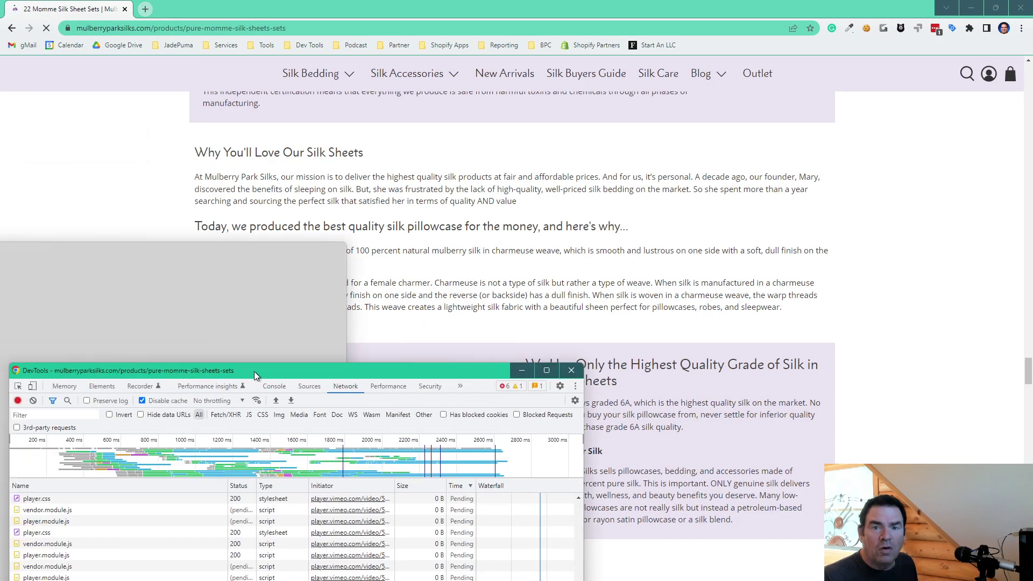
pyautogui.moveTo(245, 359); pyautogui.dragTo(452, 2)
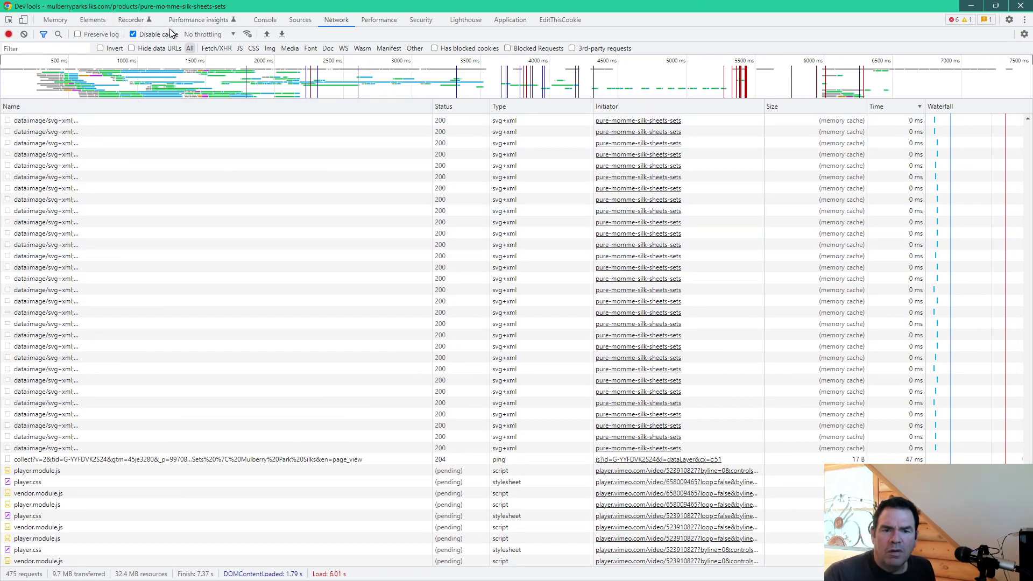
# Sort the product page's requests by size, largest first, and preview the MPS_Map_New image
pyautogui.scroll(10, 757, 214)
pyautogui.scroll(-5, 756, 214)
pyautogui.click(821, 107)
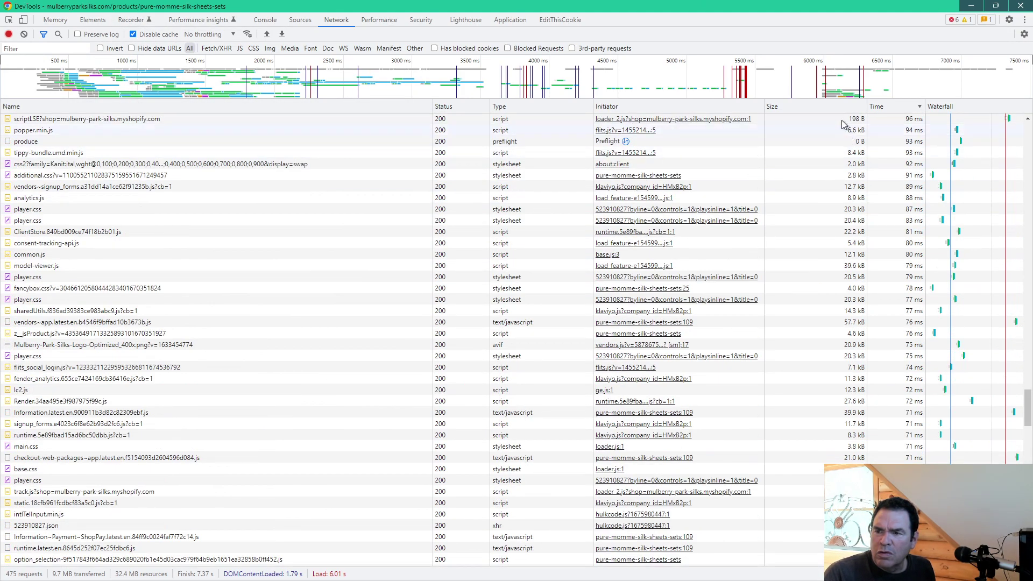
pyautogui.click(822, 108)
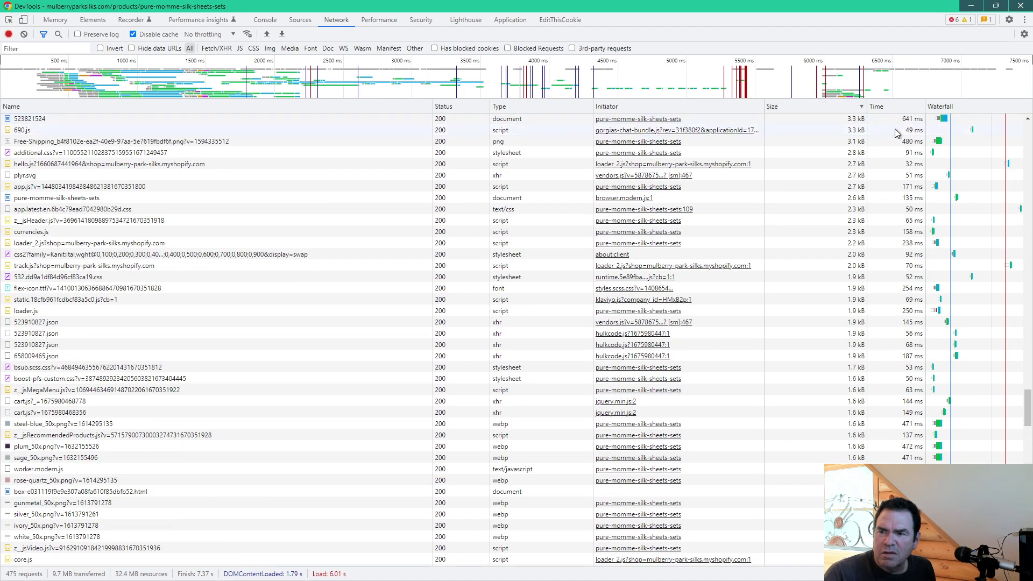
pyautogui.scroll(-15, 780, 160)
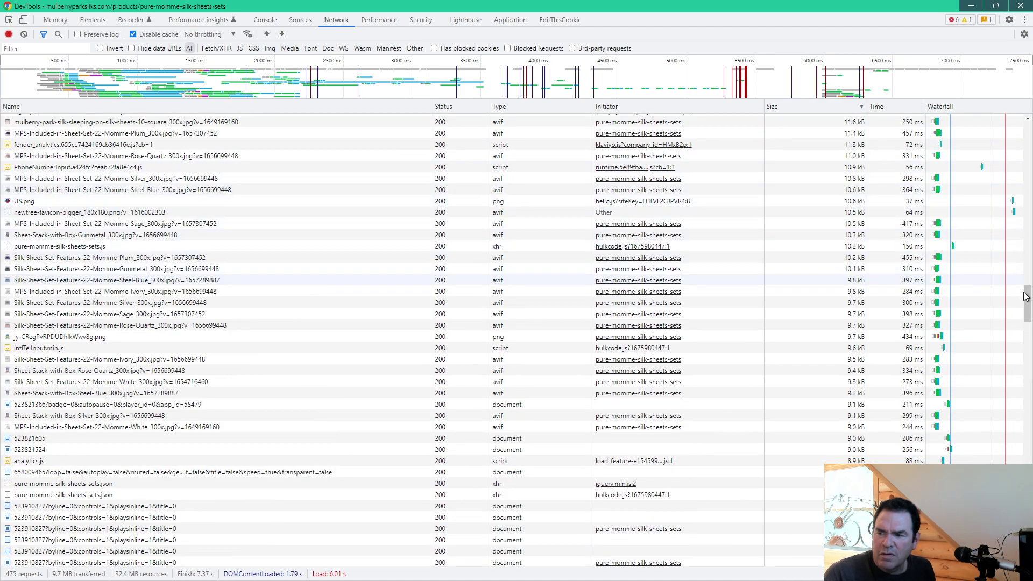
pyautogui.moveTo(1028, 304); pyautogui.dragTo(1014, 104)
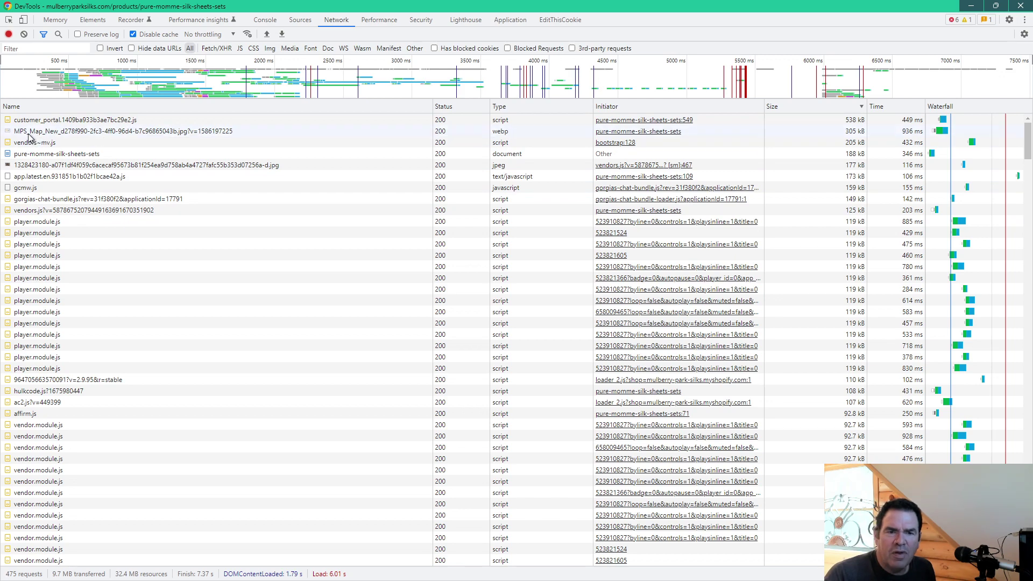
pyautogui.click(59, 135)
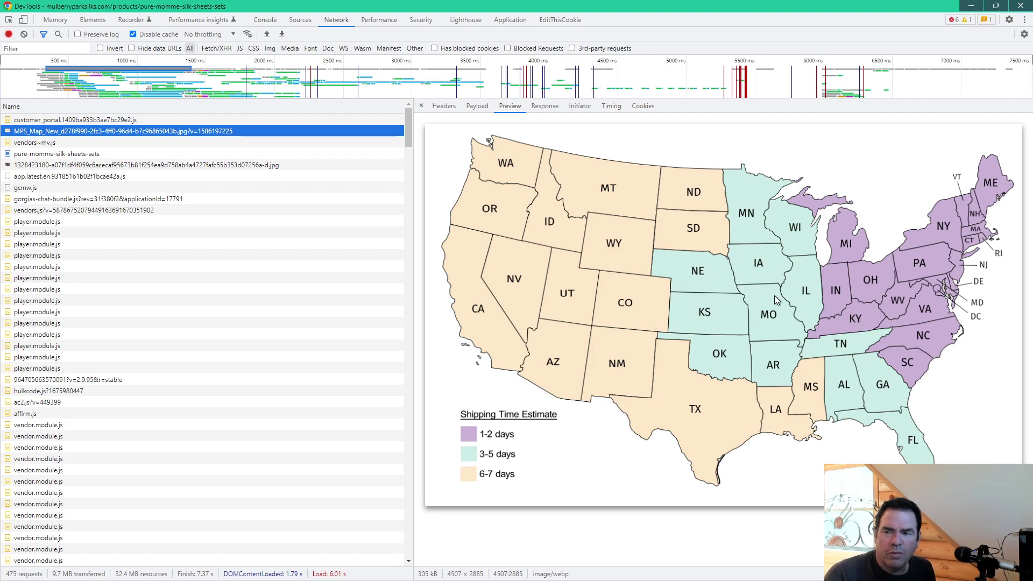
pyautogui.click(422, 106)
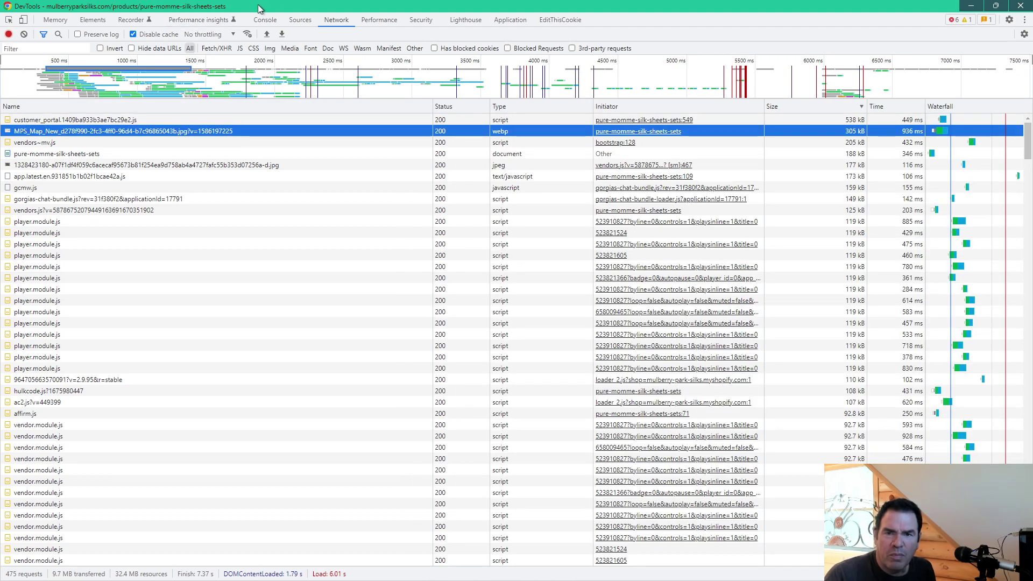
# Return to the product page and locate the shipping time map in its Shipping & Delivery section
pyautogui.moveTo(281, 8); pyautogui.dragTo(0, 60)
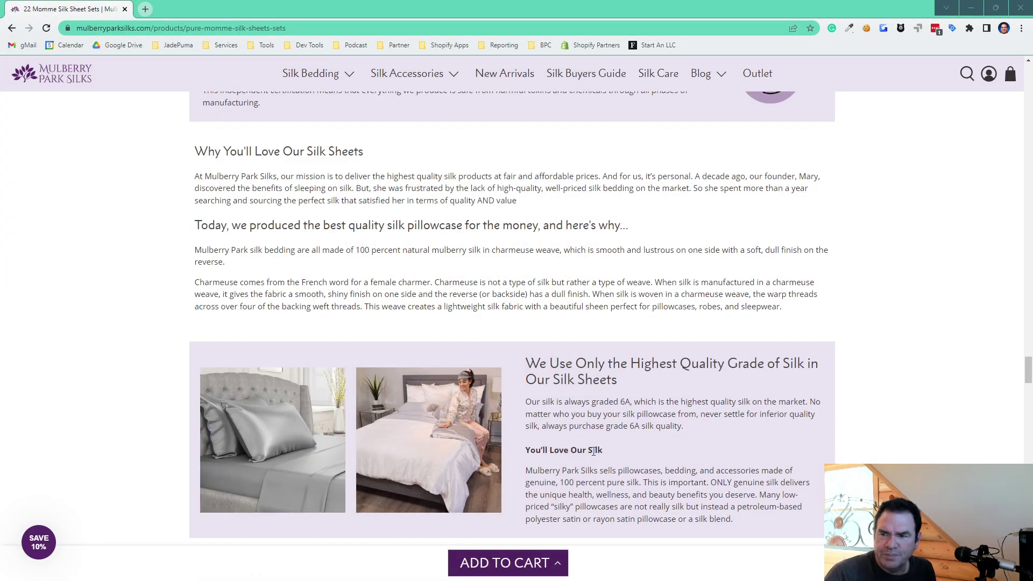
pyautogui.scroll(15, 644, 397)
pyautogui.scroll(20, 647, 387)
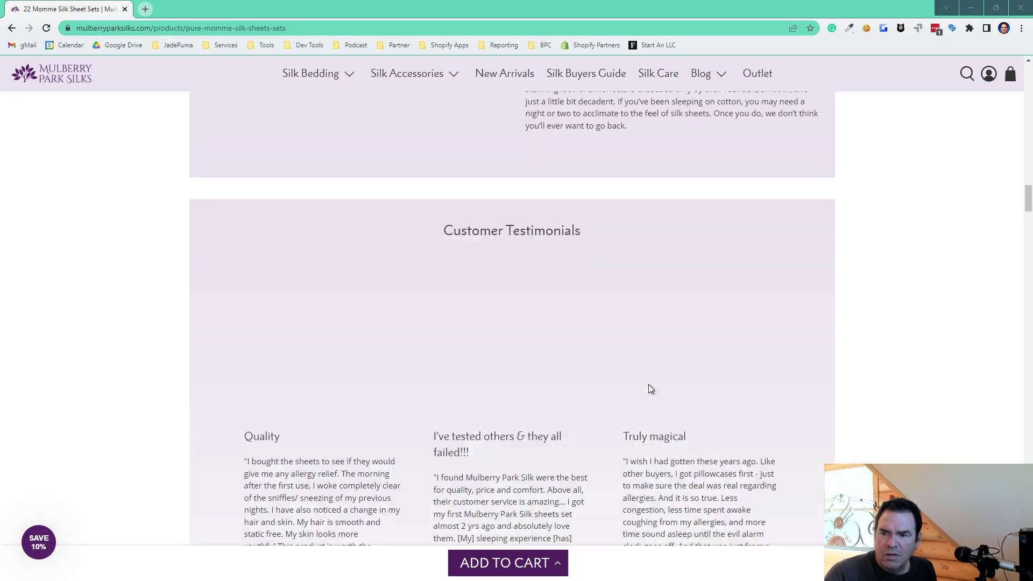
pyautogui.scroll(-10, 647, 382)
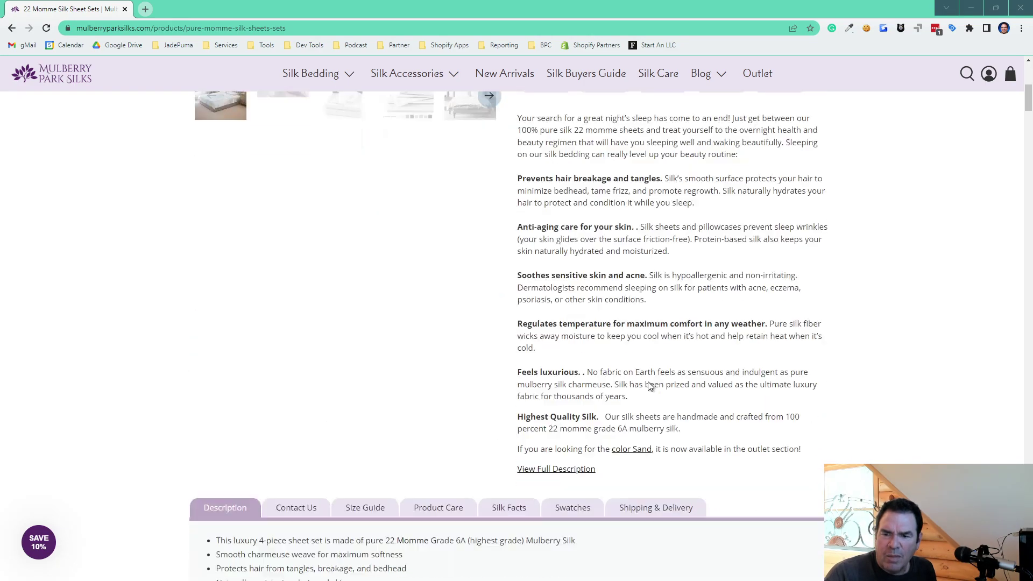
pyautogui.scroll(6, 602, 303)
pyautogui.scroll(-4, 601, 303)
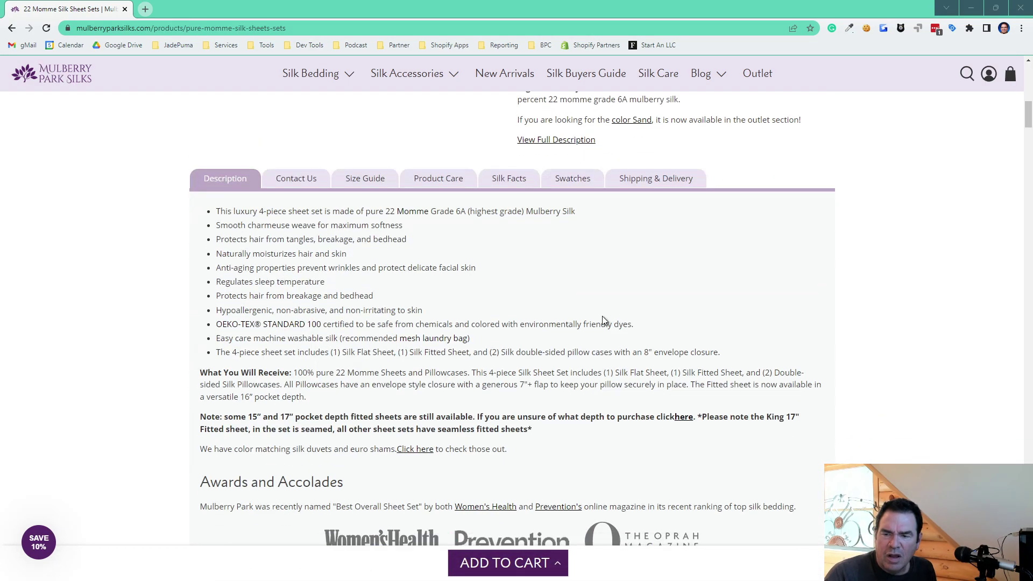
pyautogui.click(665, 183)
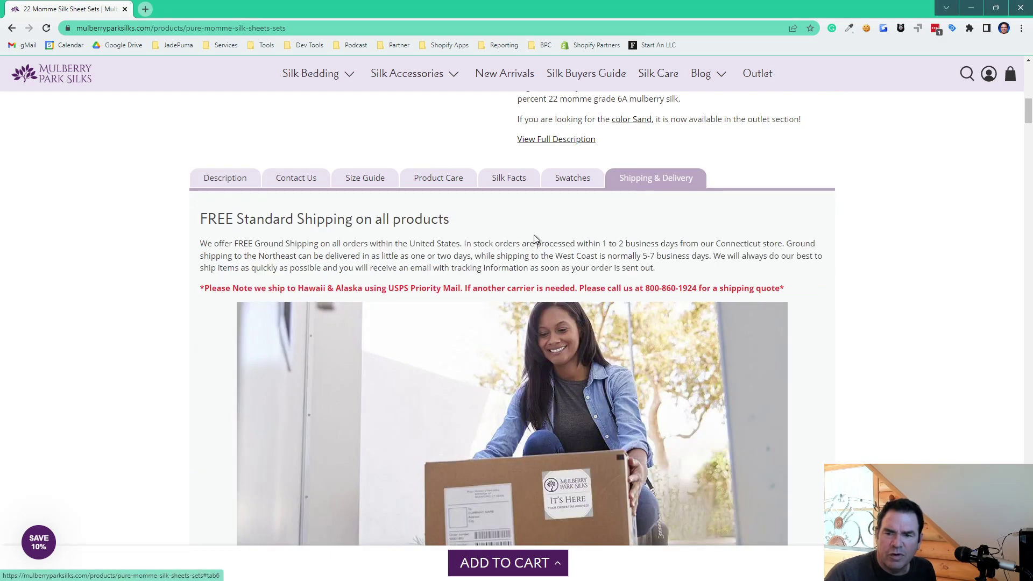
pyautogui.scroll(2, 343, 285)
pyautogui.scroll(-6, 339, 257)
pyautogui.scroll(-5, 340, 257)
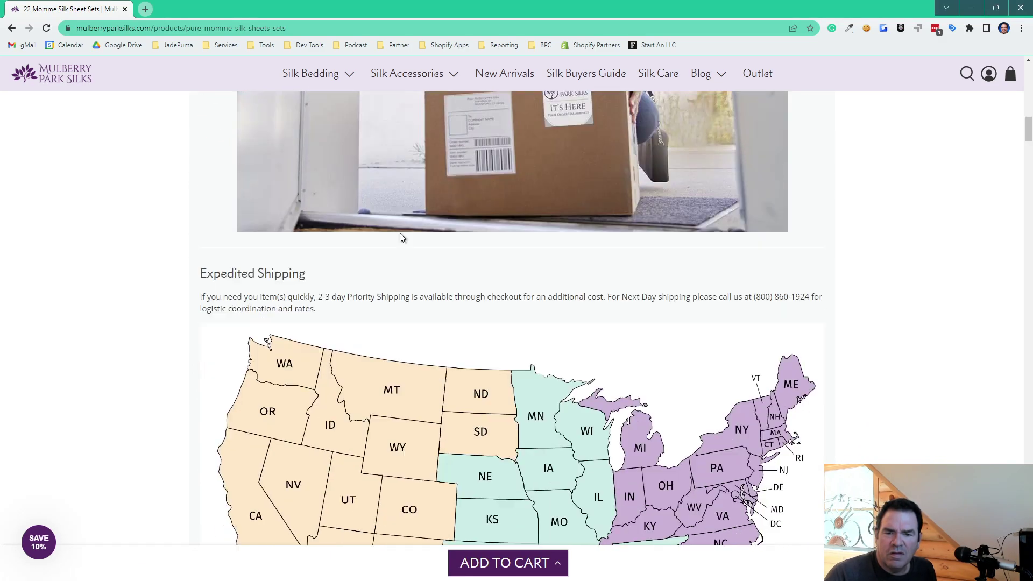
pyautogui.scroll(-4, 396, 302)
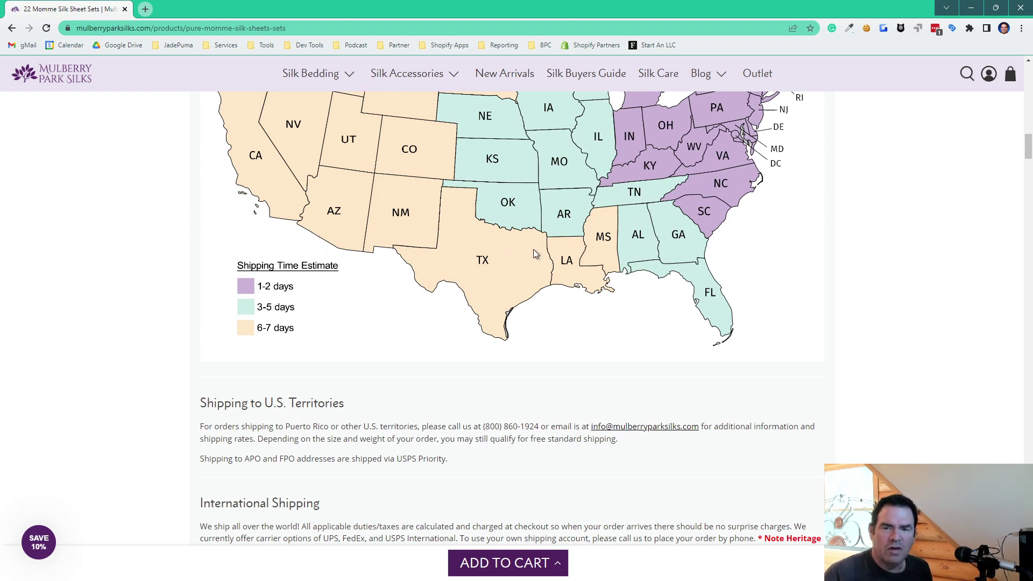
pyautogui.scroll(-6, 538, 327)
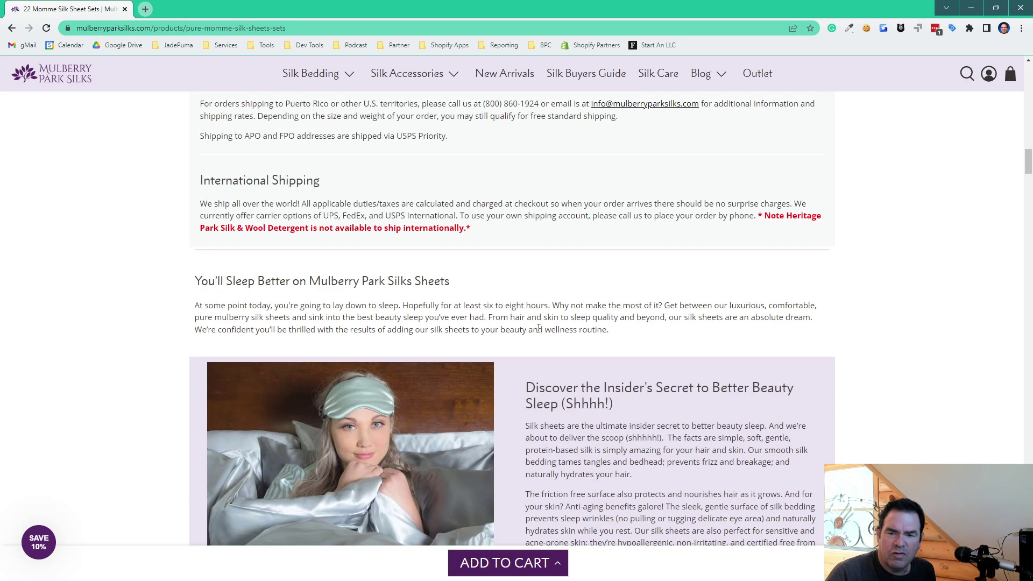
pyautogui.scroll(6, 503, 264)
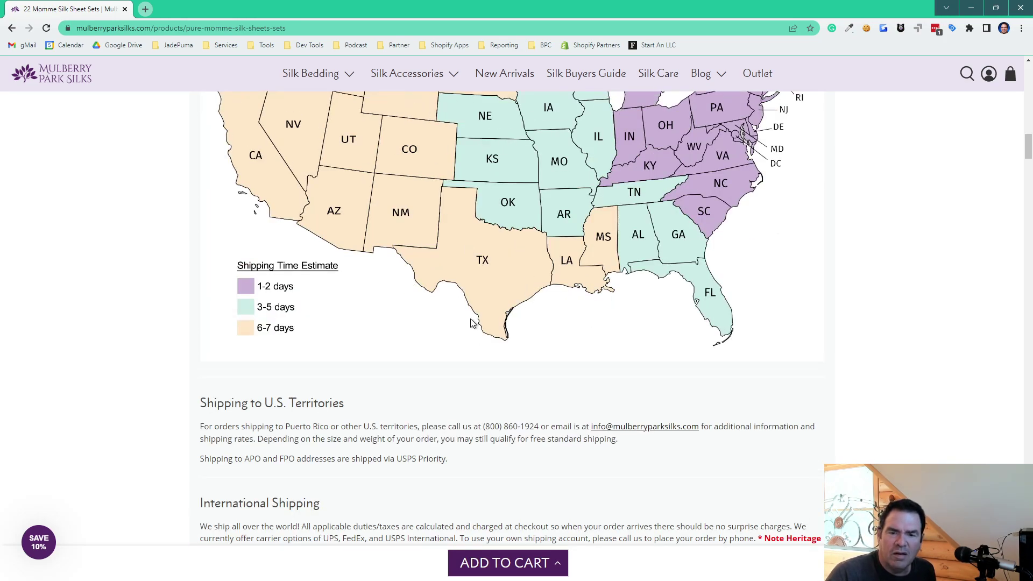
# Look over the rest of the product page down to its footer
pyautogui.scroll(-20, 470, 321)
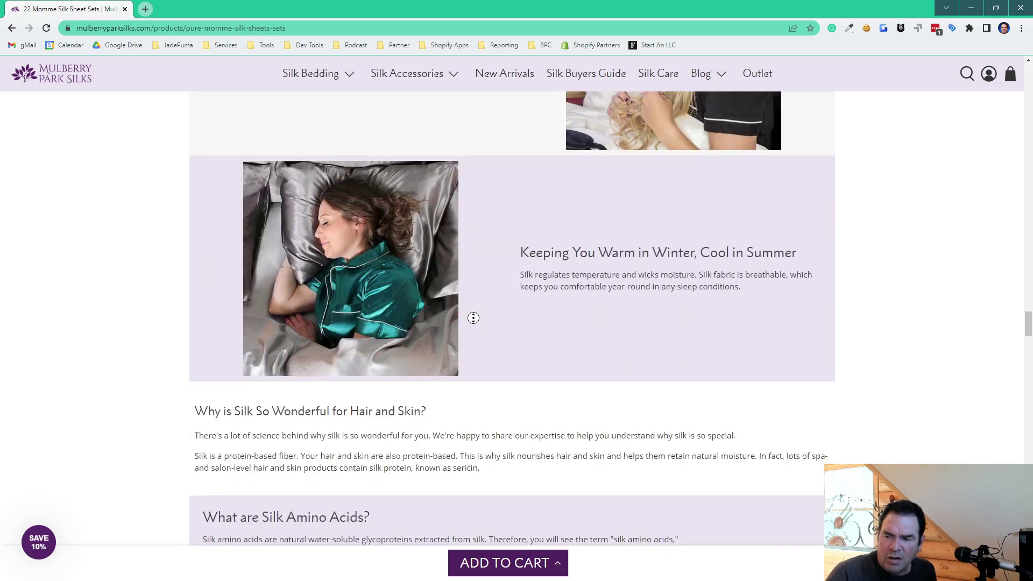
pyautogui.moveTo(1028, 326); pyautogui.dragTo(1028, 561)
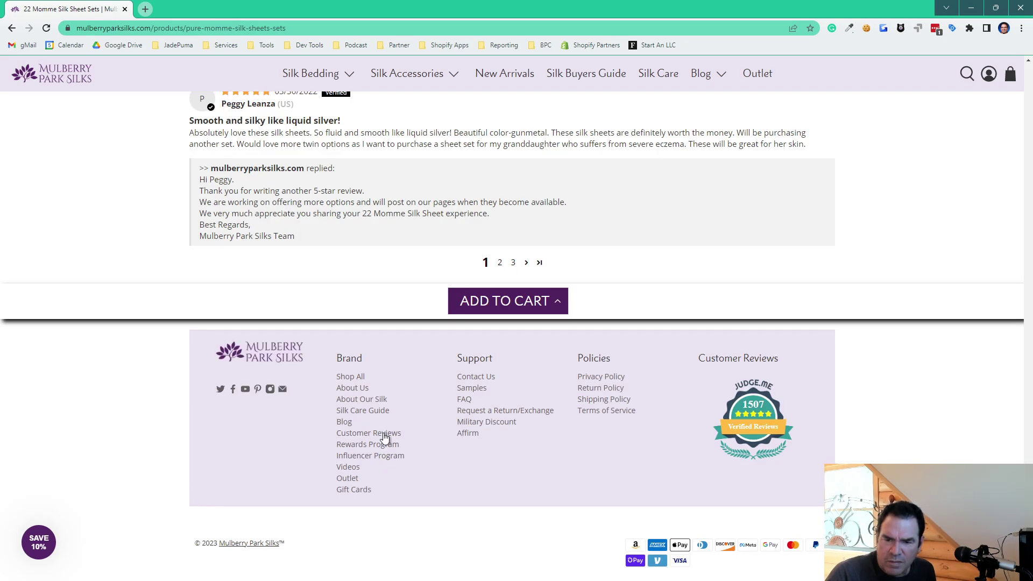
# Open the store's Shipping Policy page from the footer and look through its text, delivery photo and shipping time map
pyautogui.click(594, 399)
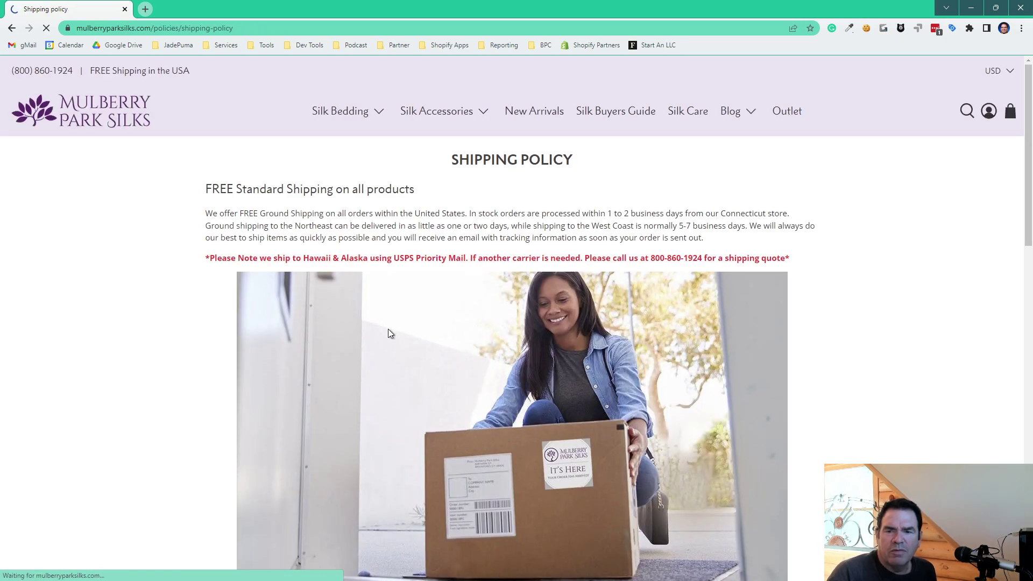
pyautogui.scroll(-10, 389, 329)
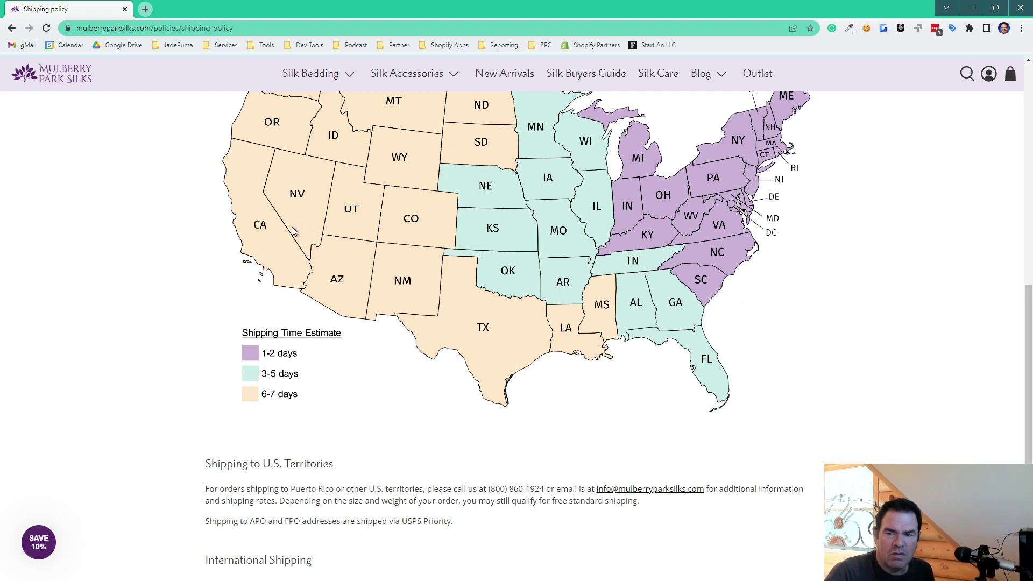
pyautogui.scroll(10, 704, 243)
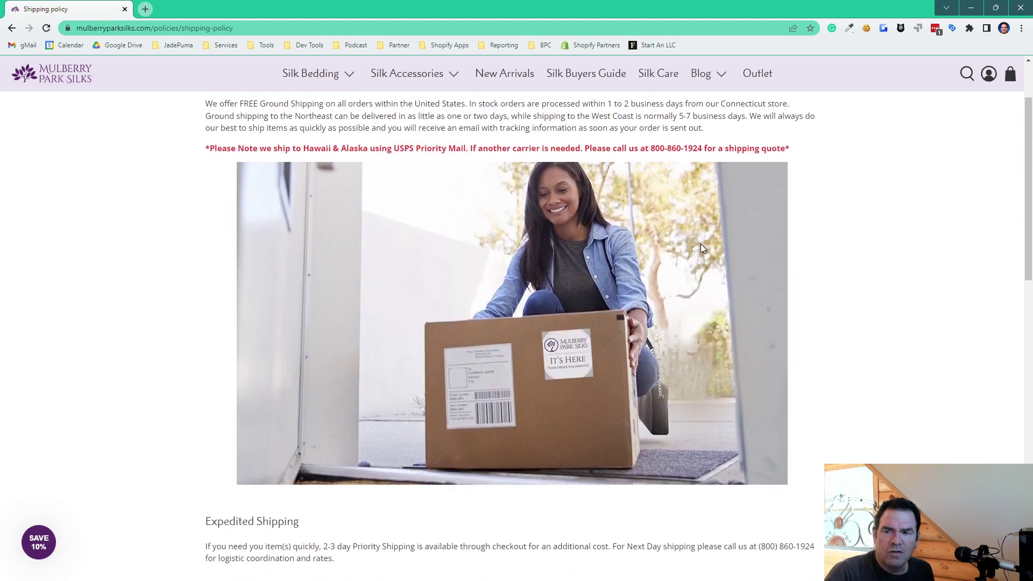
pyautogui.scroll(-4, 699, 244)
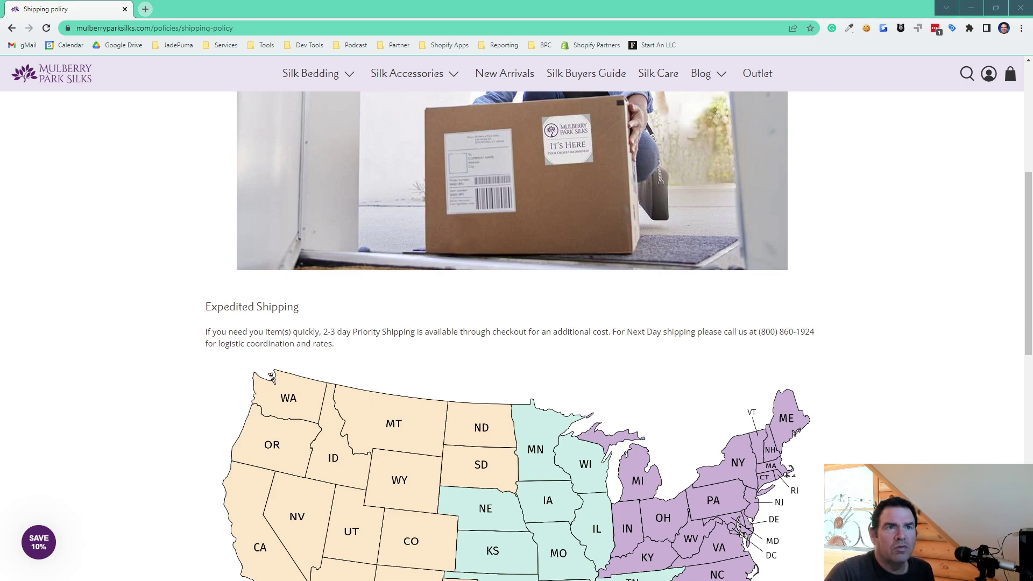
# Bring up the Shipping Policy page's network requests in a maximized DevTools window and preview the MPS_Map_New image among the largest files
pyautogui.moveTo(0, 285); pyautogui.dragTo(615, 113)
pyautogui.click(676, 113)
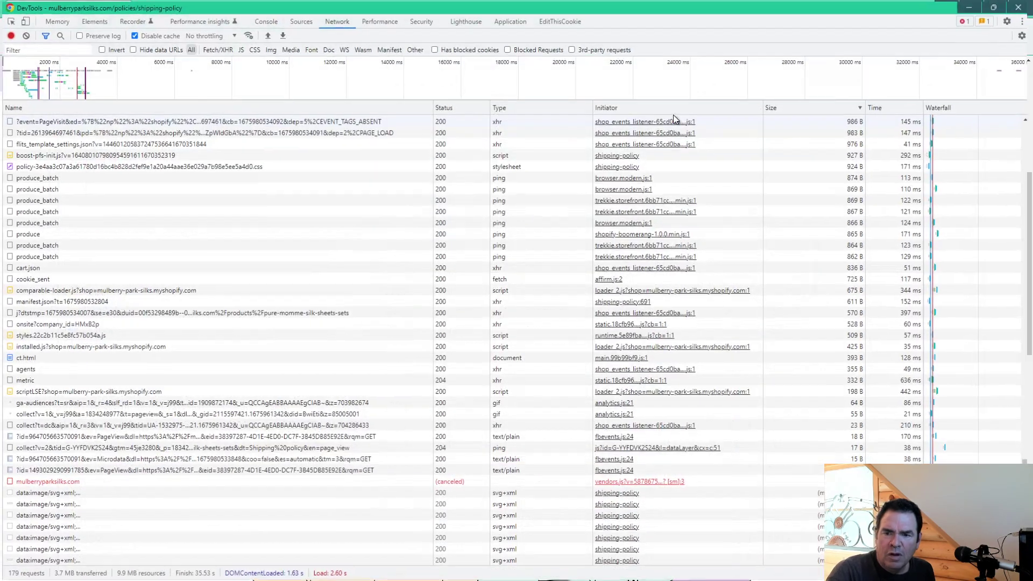
pyautogui.scroll(20, 246, 228)
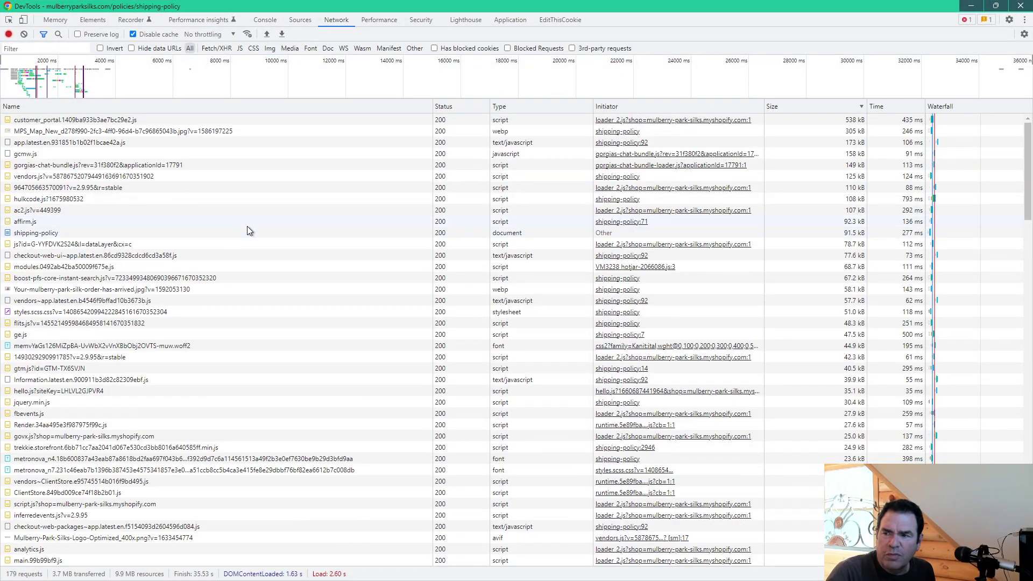
pyautogui.click(68, 130)
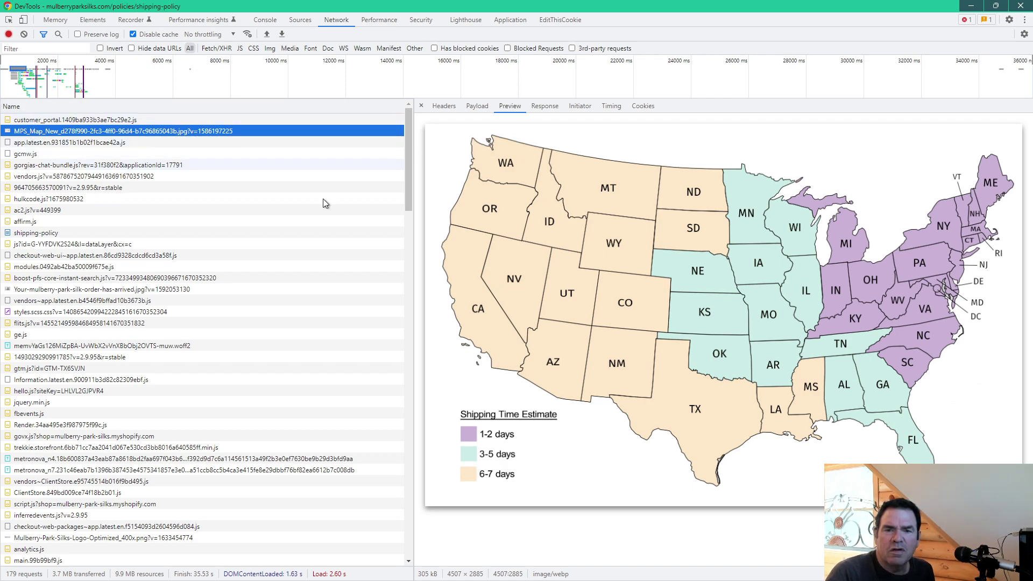
pyautogui.click(421, 105)
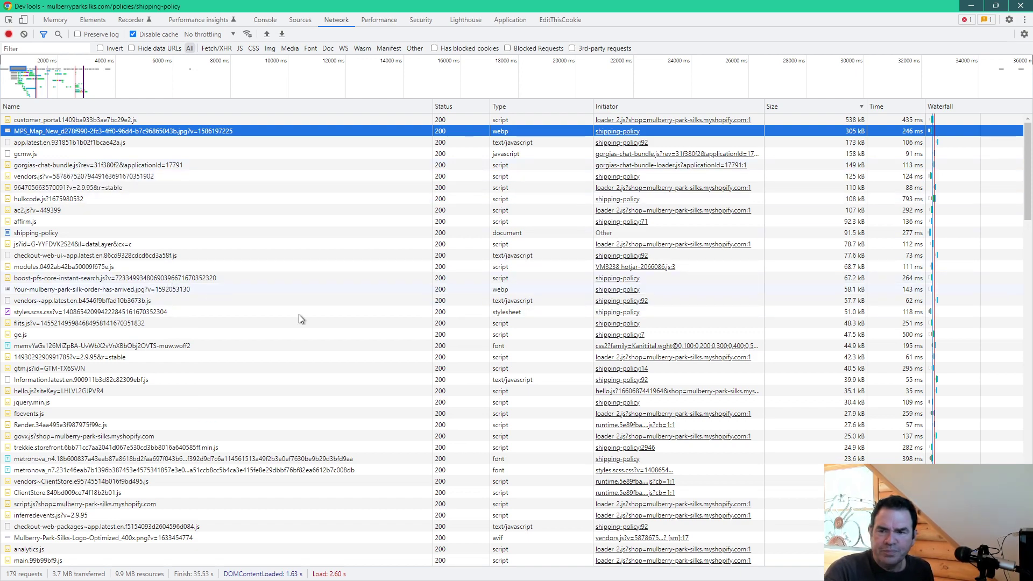
# Sort the Shipping Policy page's requests by time, slowest first, and filter them to images only
pyautogui.click(889, 105)
pyautogui.click(889, 105)
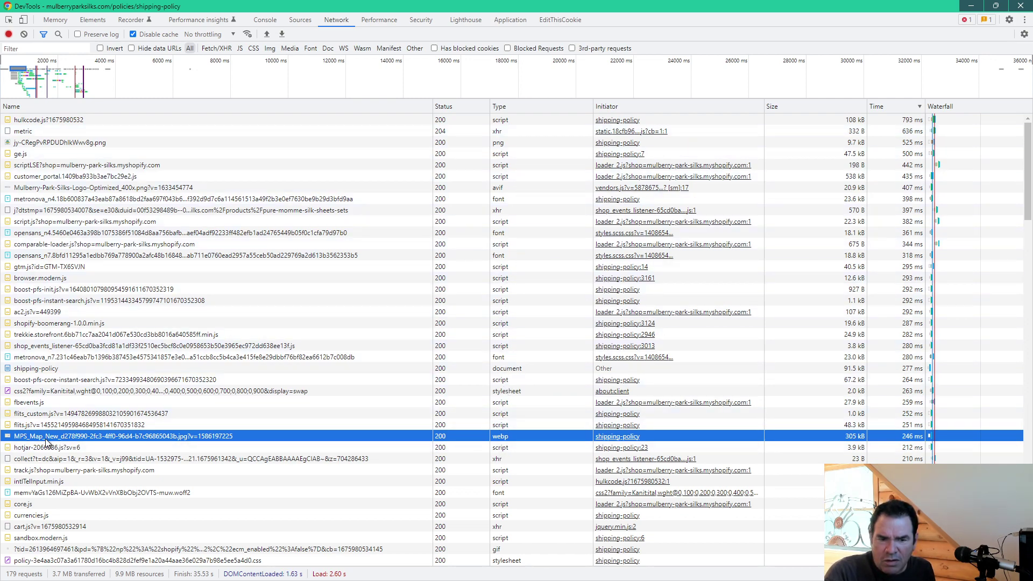
pyautogui.click(272, 49)
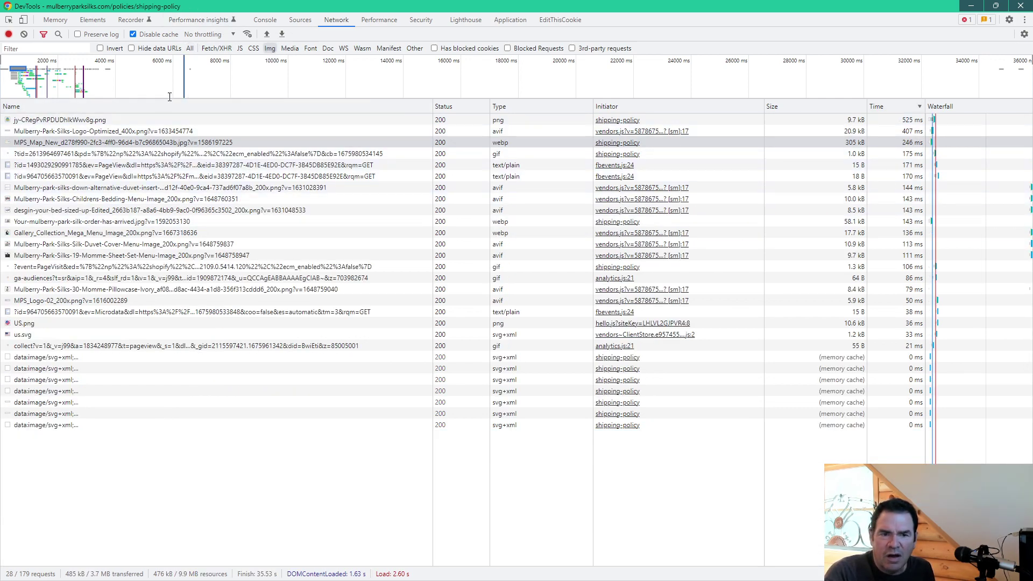
# Preview the three slowest images in turn: the Judge.me badge, the optimized Mulberry Park Silks logo and the MPS_Map_New map
pyautogui.click(69, 120)
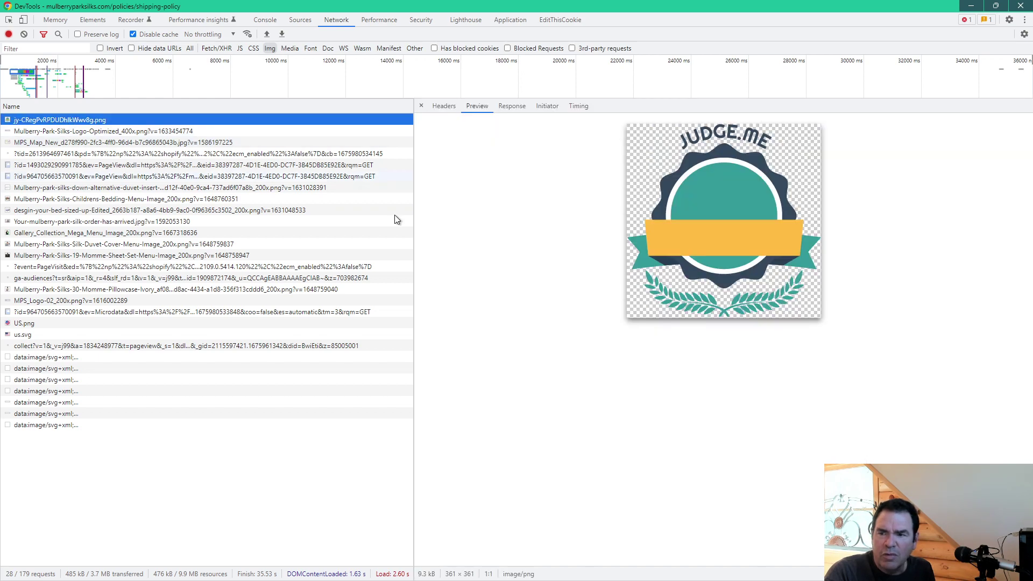
pyautogui.click(110, 133)
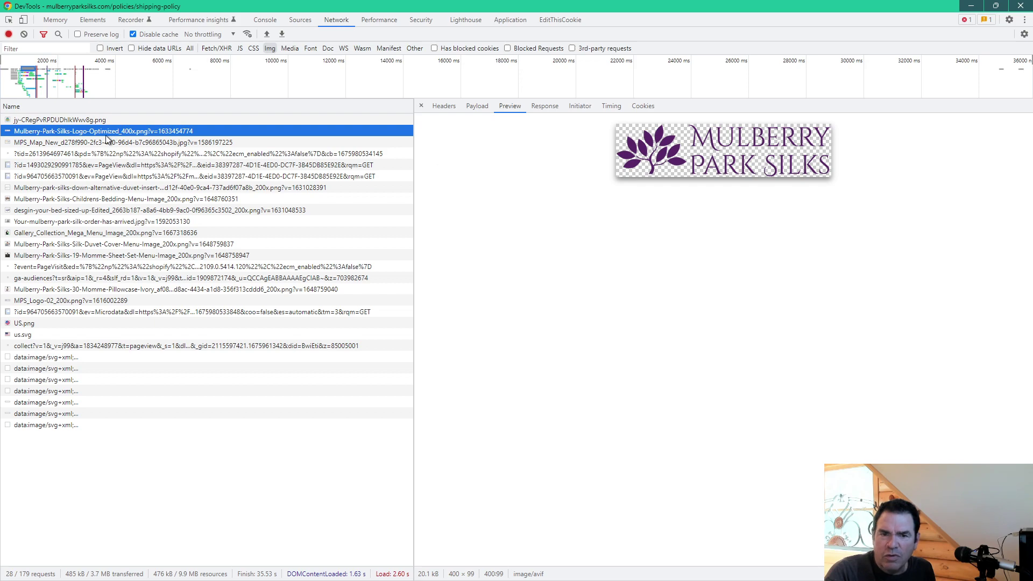
pyautogui.click(105, 144)
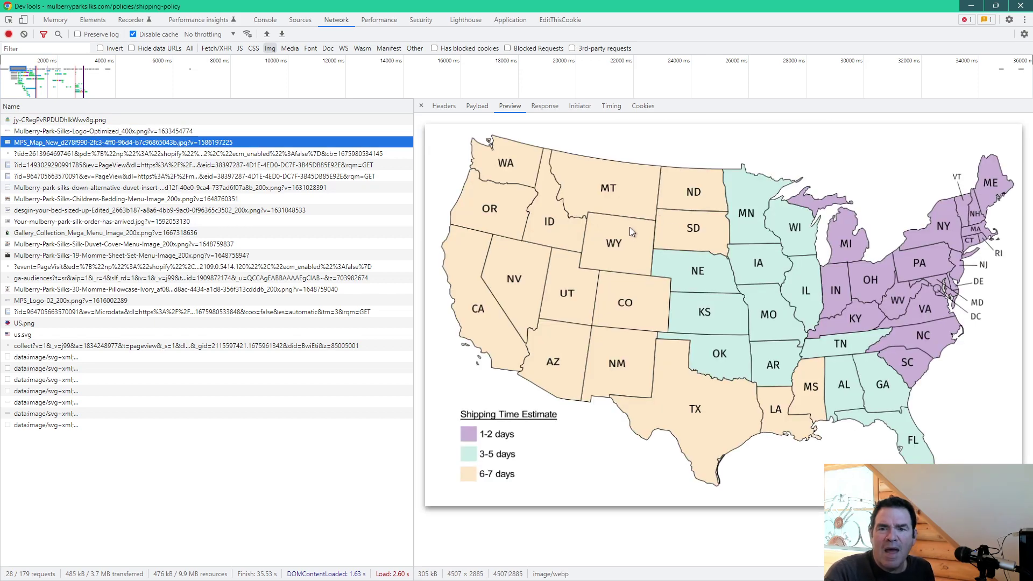
pyautogui.click(423, 107)
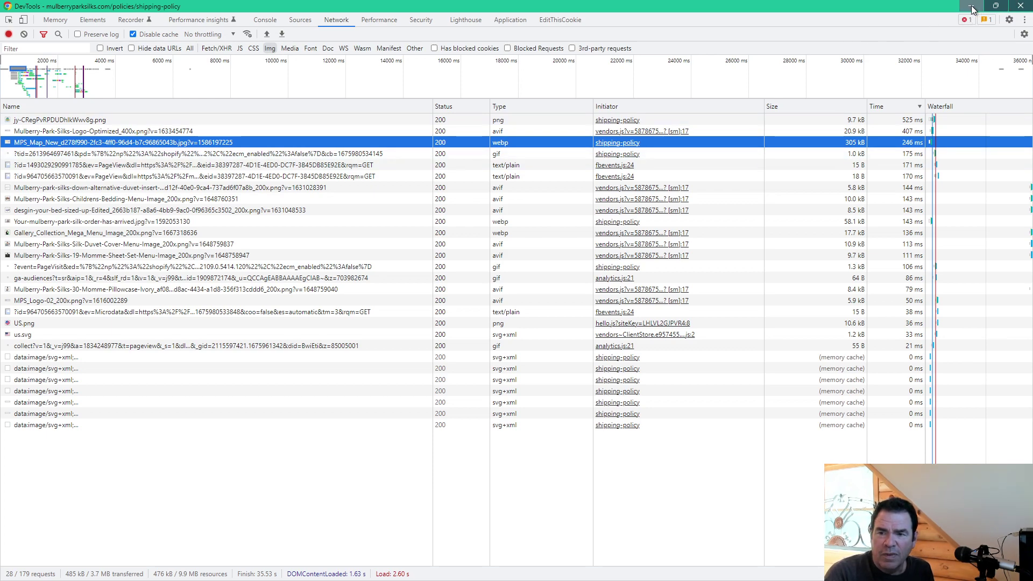
# Return to the Shipping Policy page and open the footer's Return Policy in a new background tab
pyautogui.click(1022, 5)
pyautogui.scroll(-10, 894, 193)
pyautogui.middleClick(605, 388)
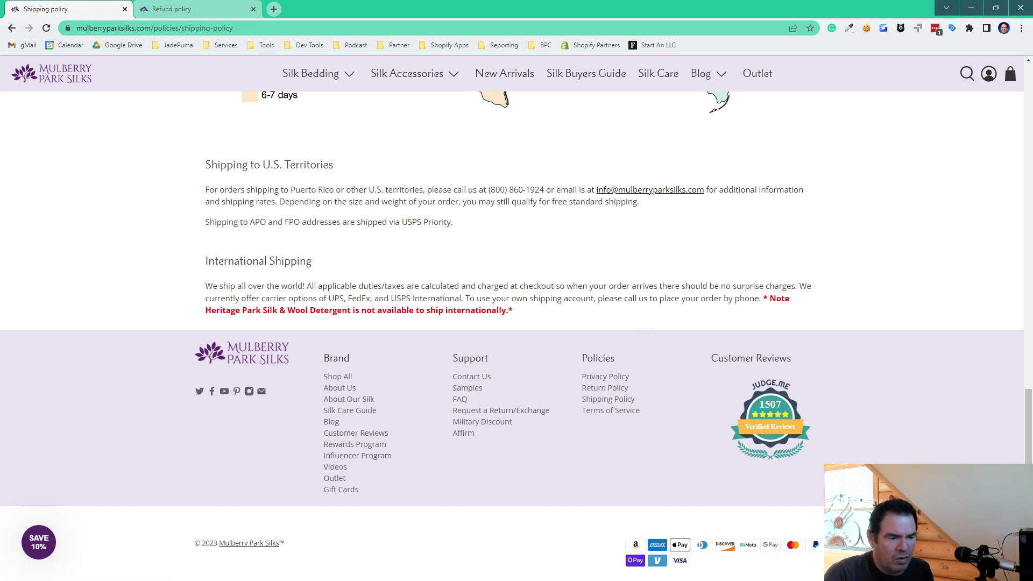
# Reload the Shipping Policy page and examine its newly recorded image requests in a maximized DevTools window
pyautogui.hotkey('alt', 'Tab')
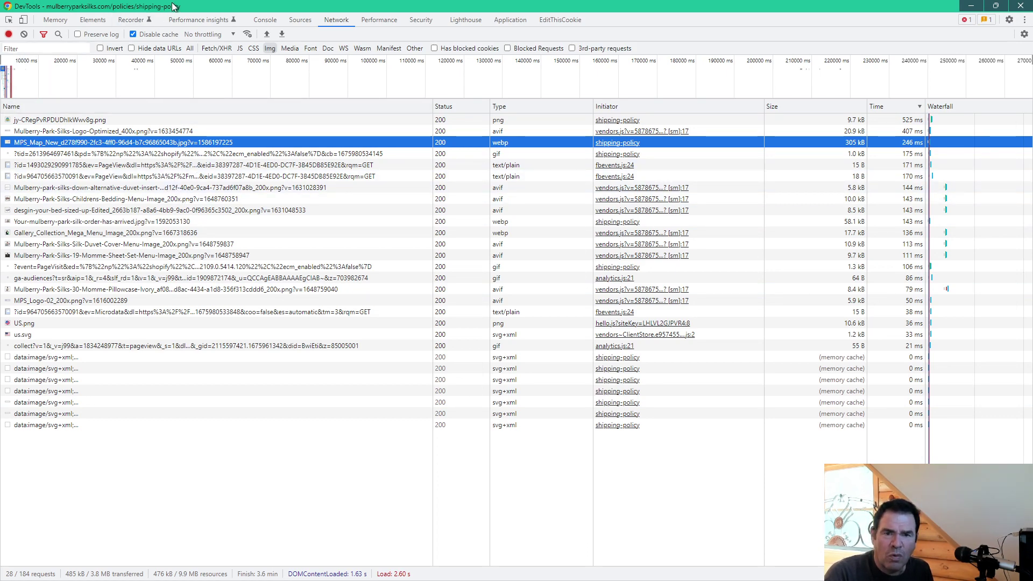
pyautogui.doubleClick(194, 10)
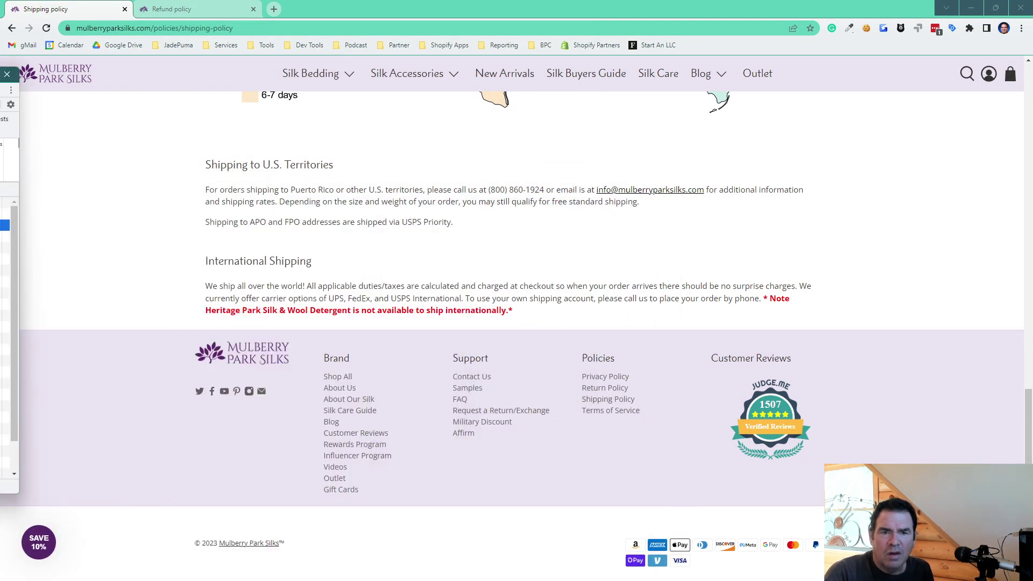
pyautogui.click(46, 28)
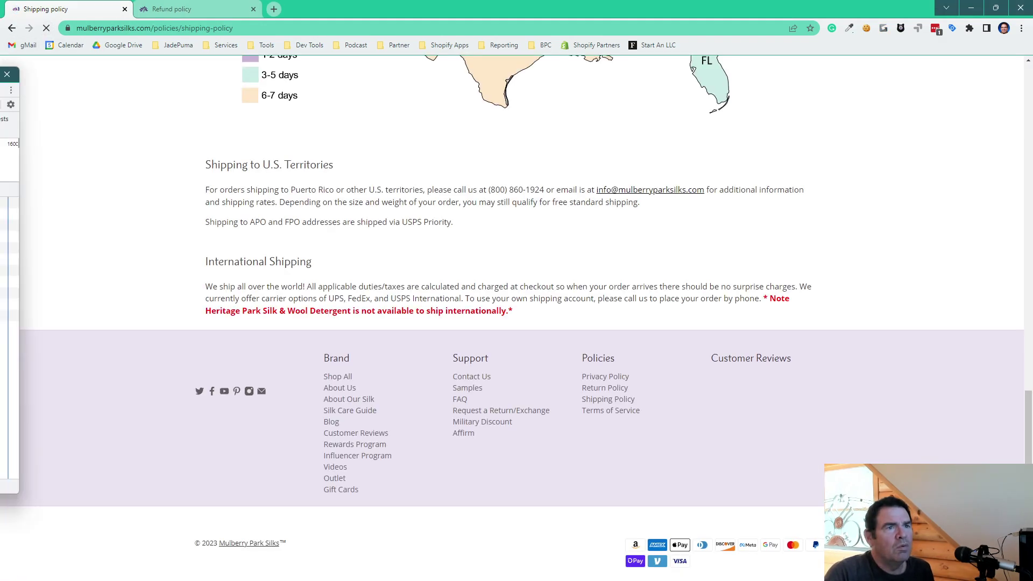
pyautogui.moveTo(0, 70); pyautogui.dragTo(339, 40)
pyautogui.doubleClick(339, 40)
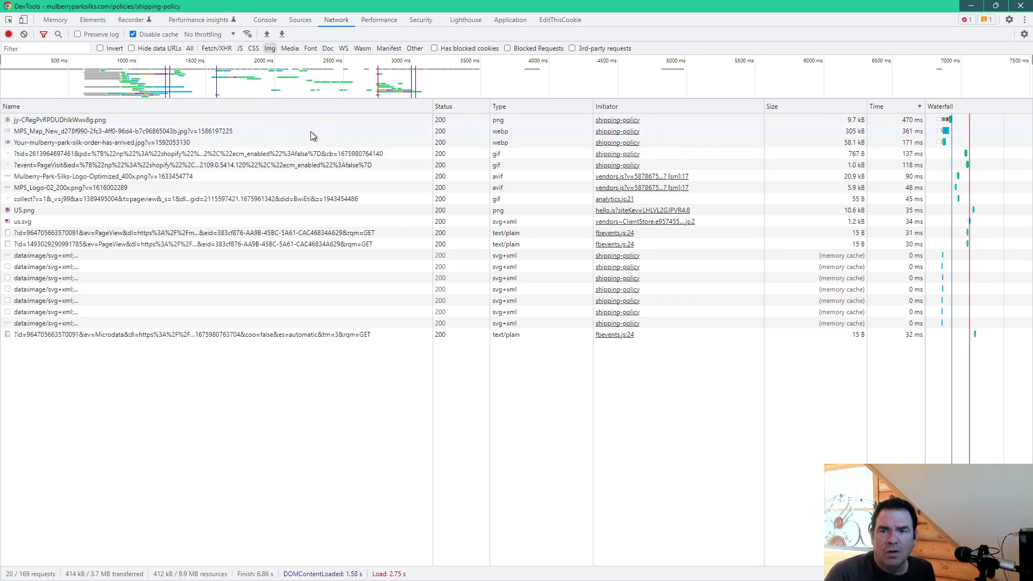
# Move DevTools aside and locate the shipping time map under Expedited Shipping on the Shipping Policy page
pyautogui.moveTo(420, 9); pyautogui.dragTo(1, 215)
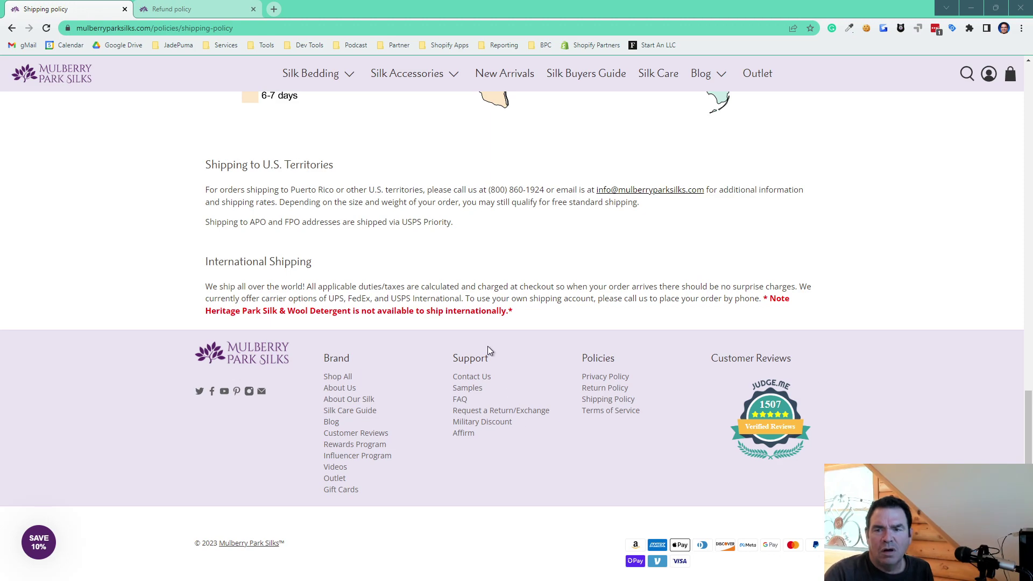
pyautogui.scroll(8, 446, 296)
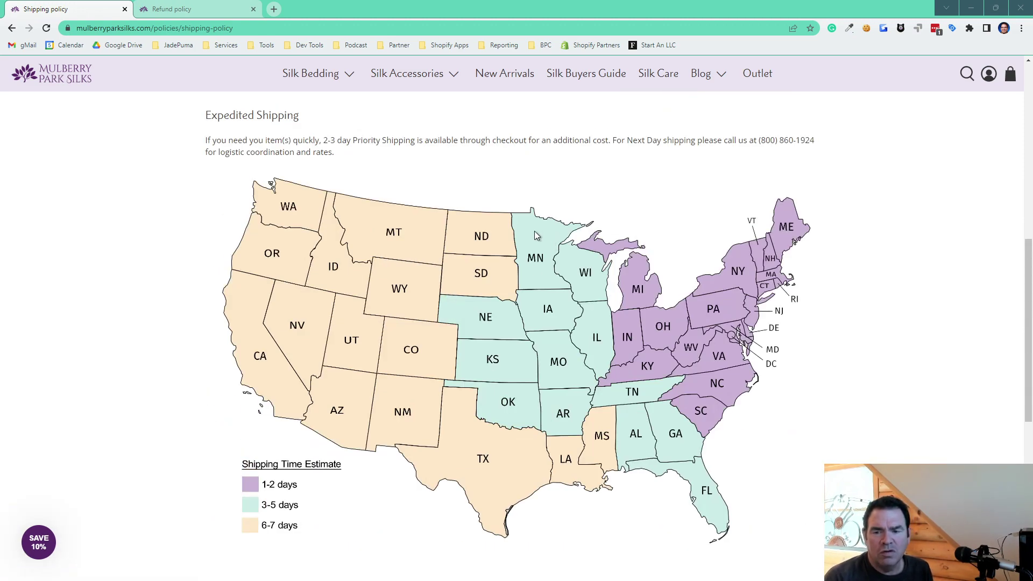
pyautogui.rightClick(169, 305)
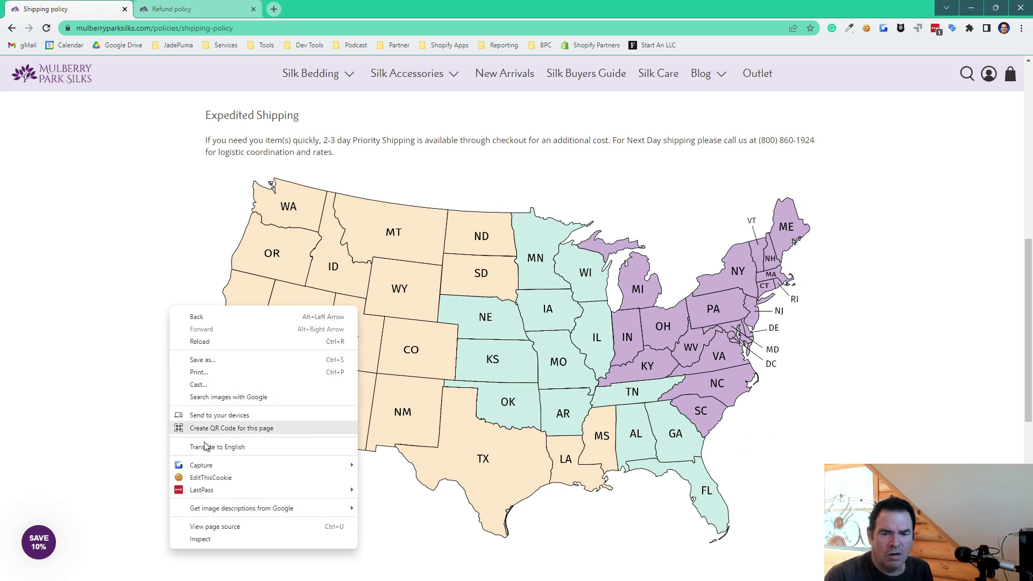
pyautogui.click(92, 247)
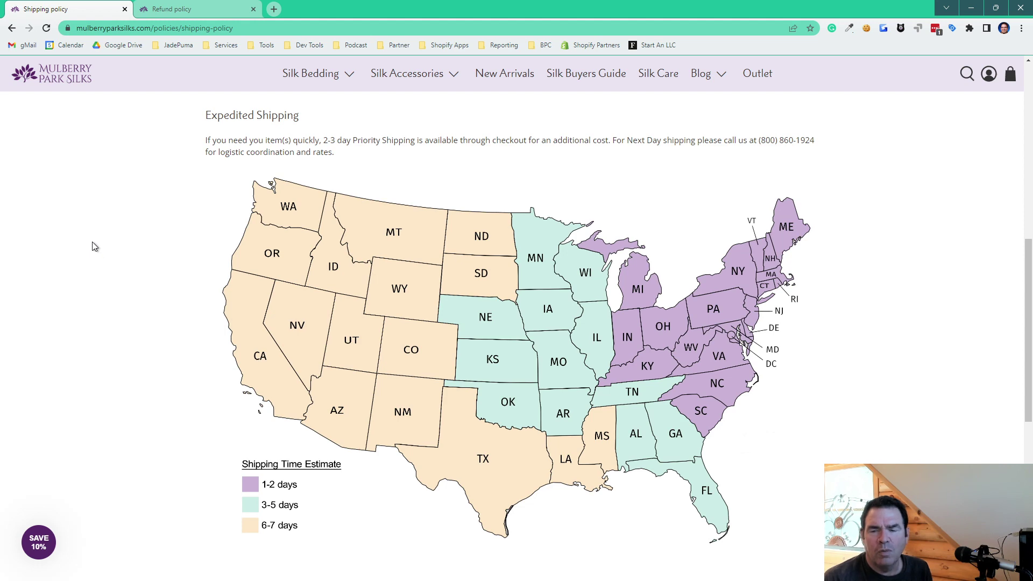